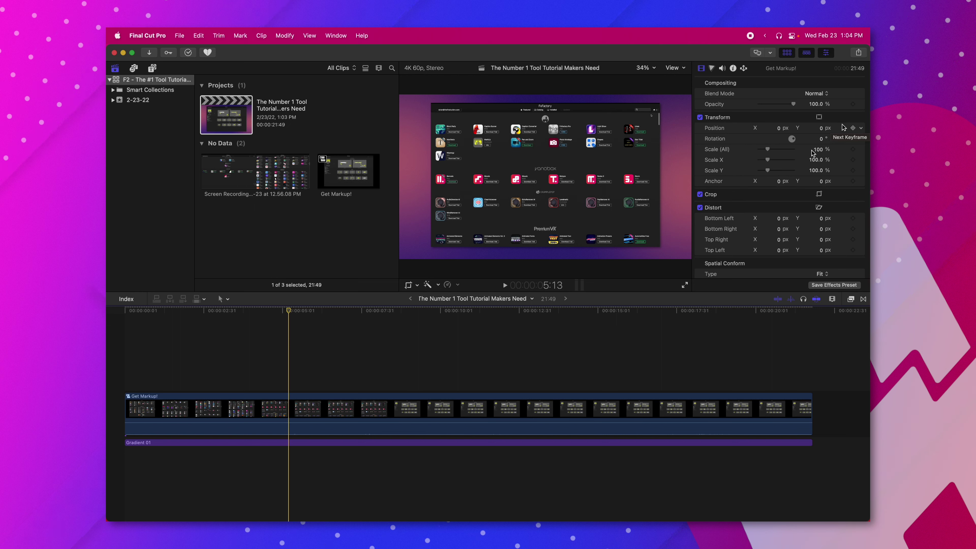
Keyframe the Get Markup! clip so it scales up to 165%, then play the zoom back.
click(307, 419)
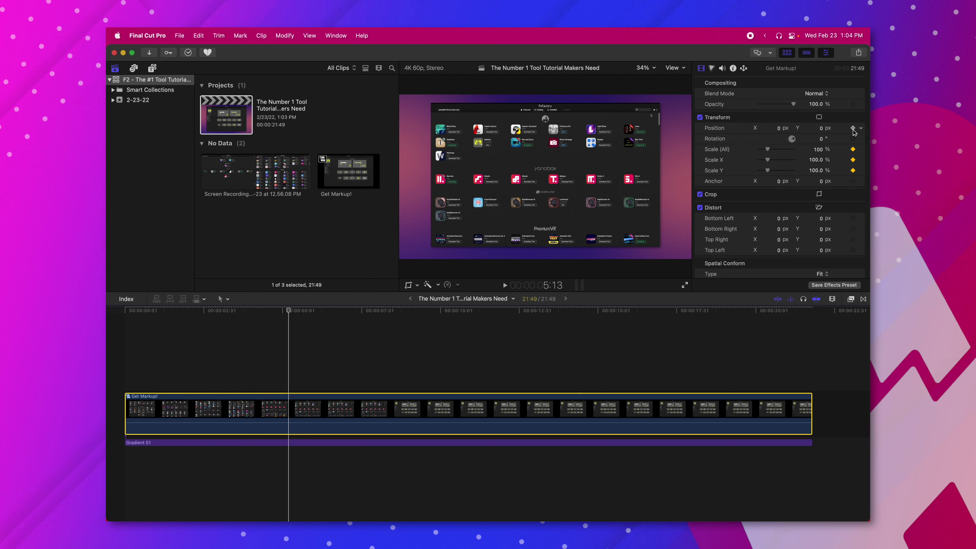
key(space)
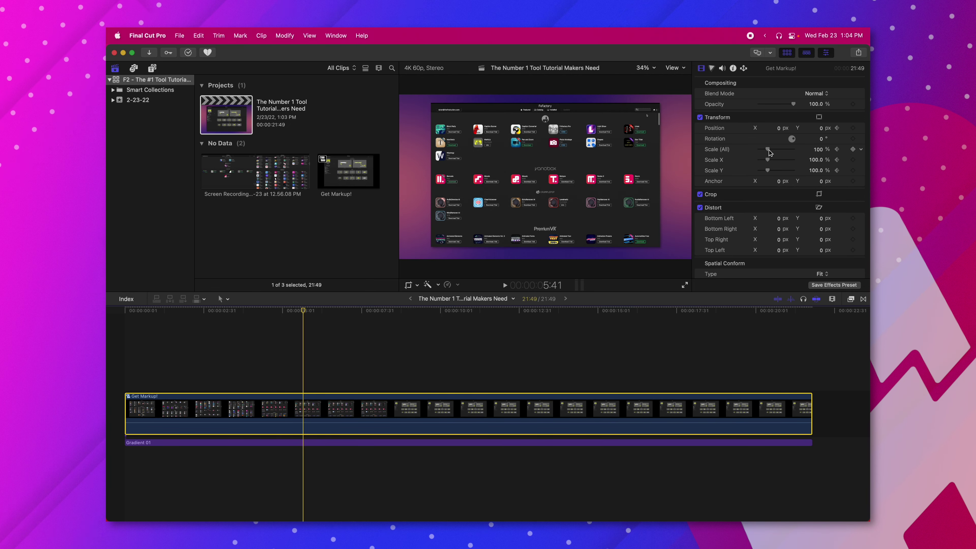
drag(769, 153, 775, 154)
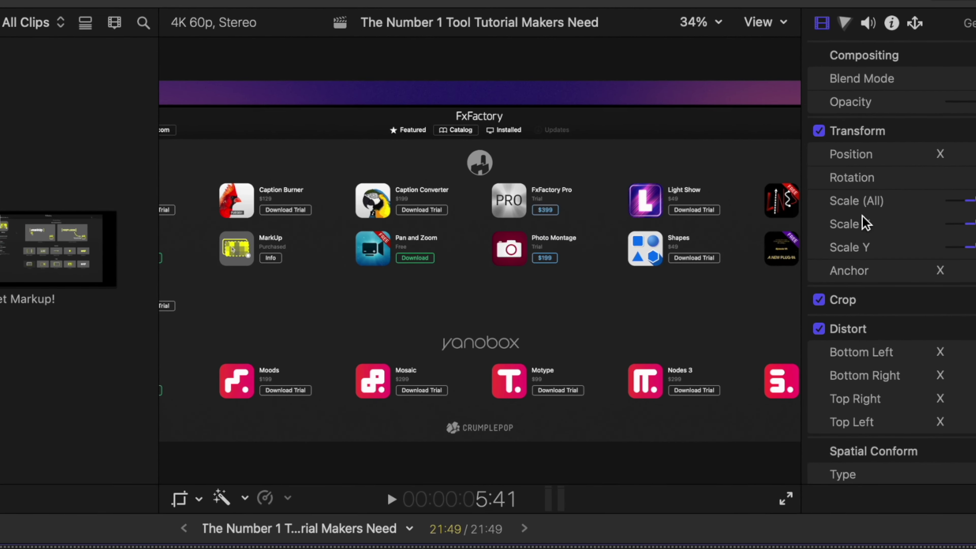
key(space)
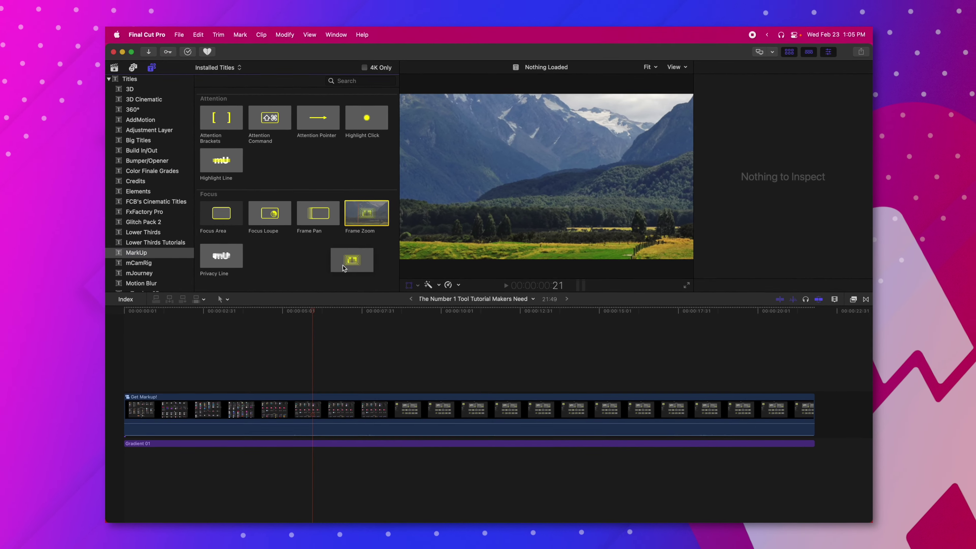
Add the Frame Zoom title to the timeline above the Get Markup! clip and select it.
drag(534, 184, 391, 548)
drag(314, 364, 322, 380)
key(cmd+4)
click(338, 408)
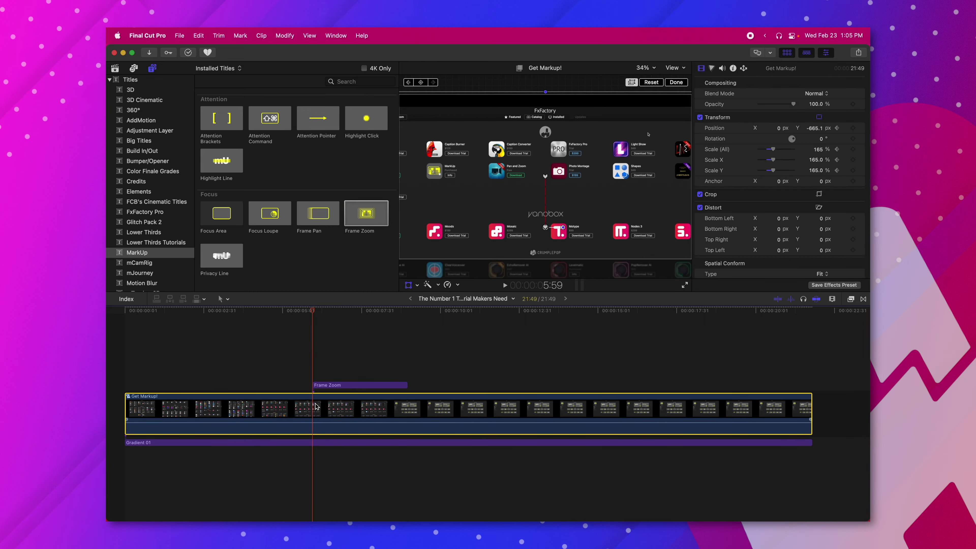
click(347, 385)
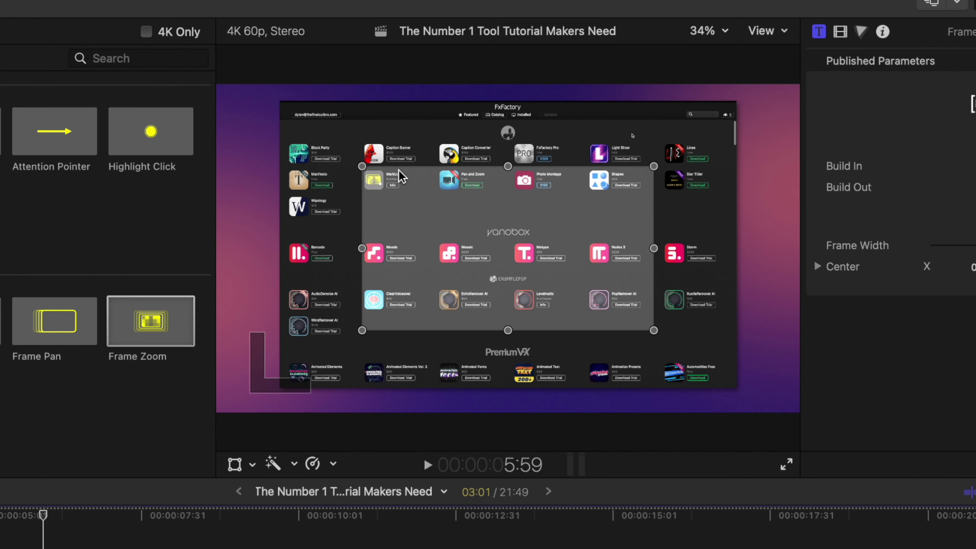
Move and shrink the zoom frame over the MarkUp tile, then preview the zoom.
drag(471, 166, 433, 197)
drag(354, 245, 433, 201)
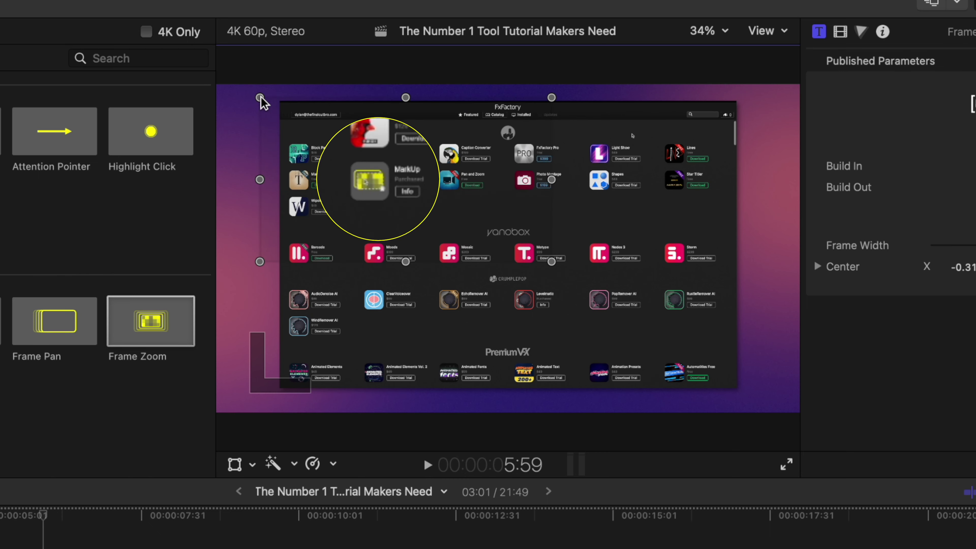
drag(260, 98, 345, 137)
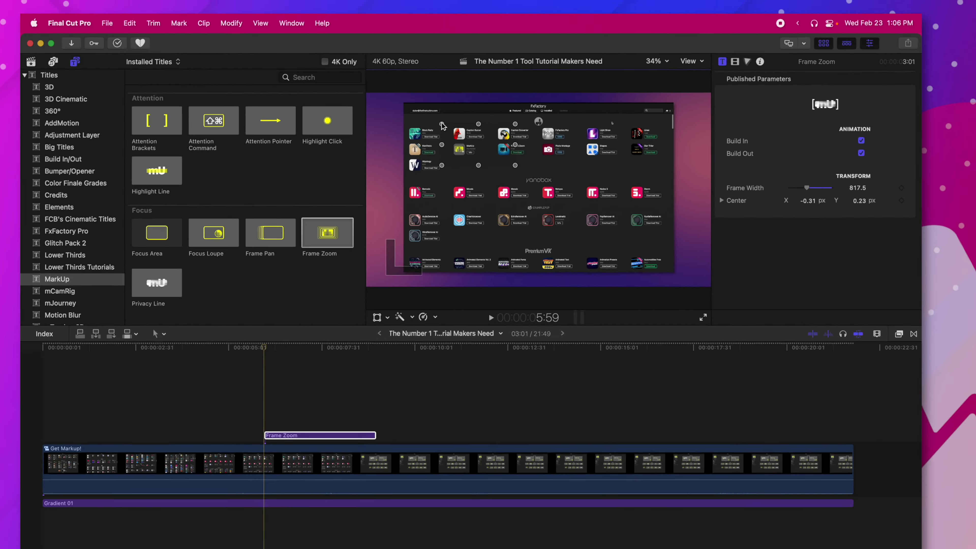
key(space)
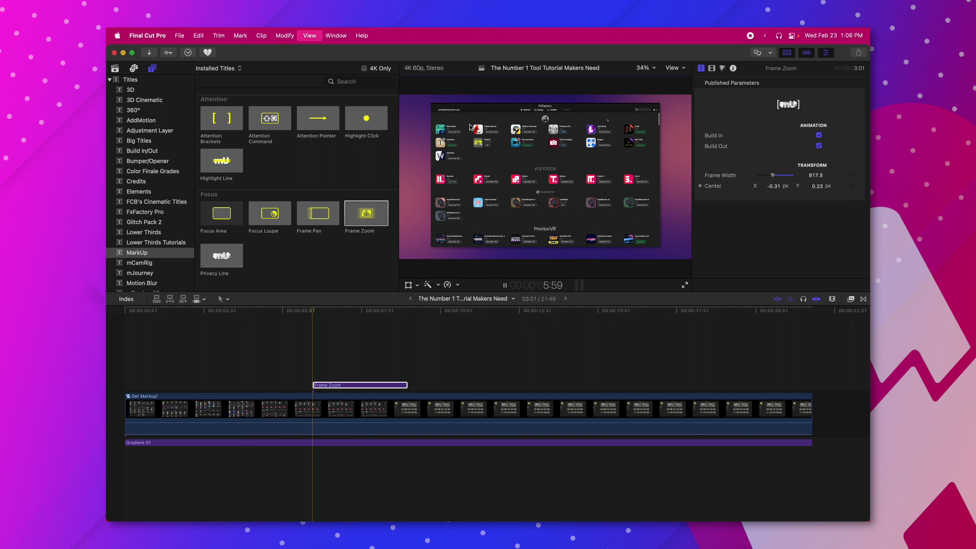
key(space)
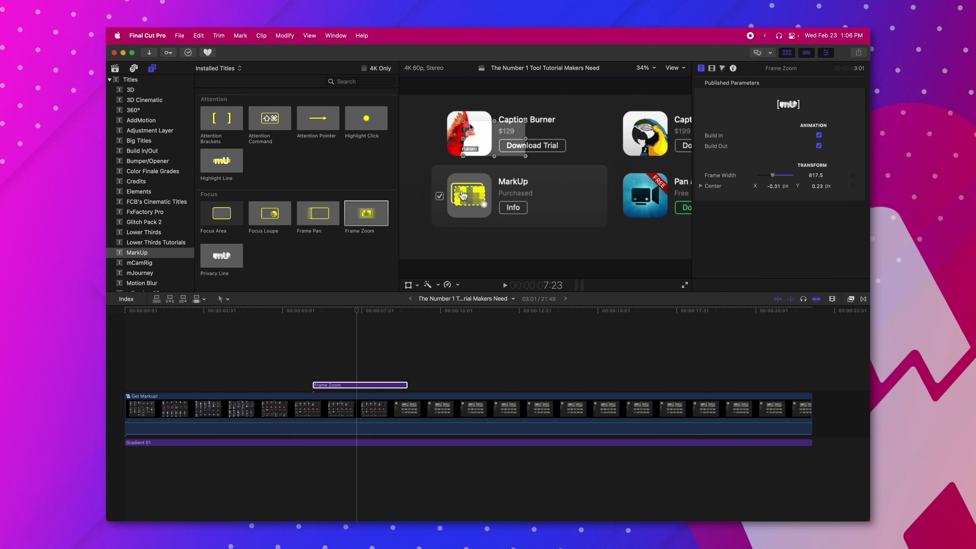
click(311, 338)
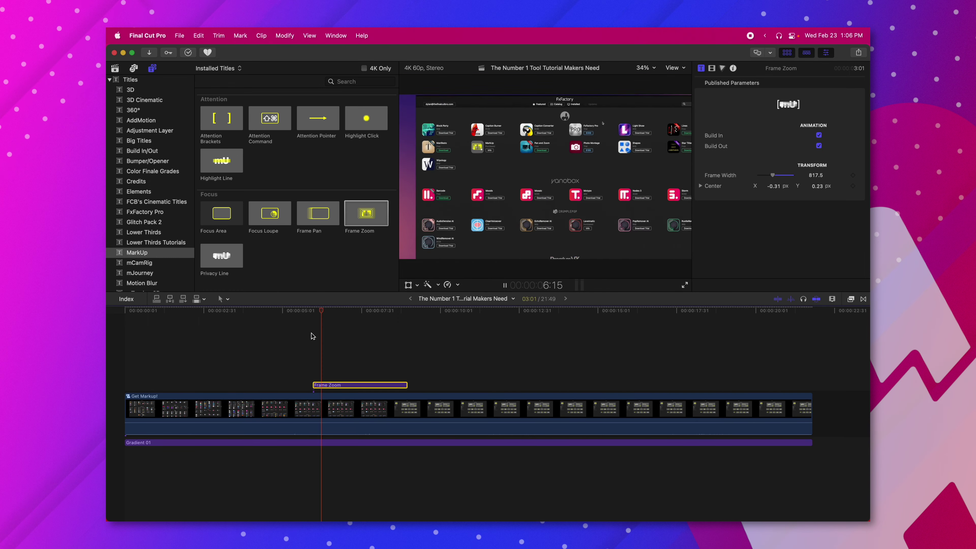
key(space)
key(space)
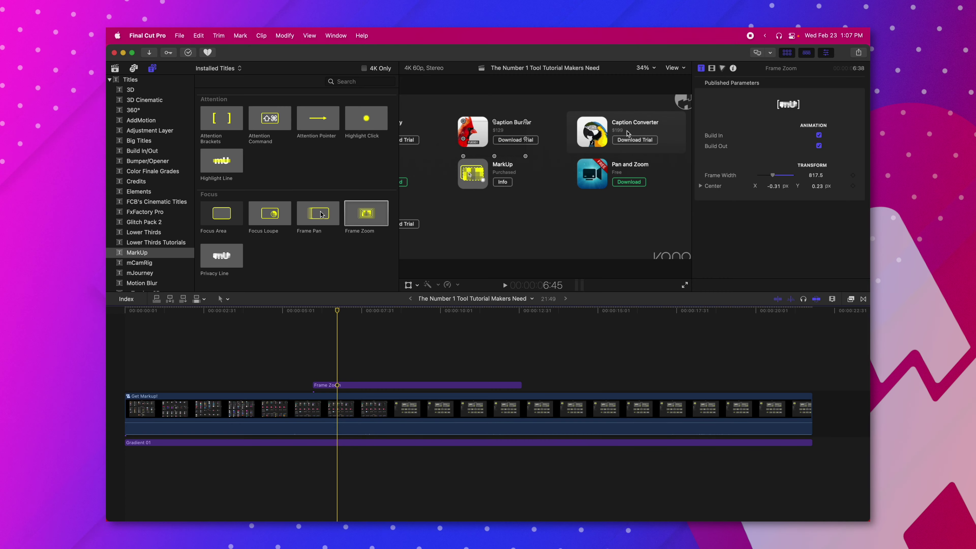
Add the Frame Pan title, move it later on the timeline, and lengthen its start.
drag(322, 215, 335, 390)
drag(417, 389, 507, 389)
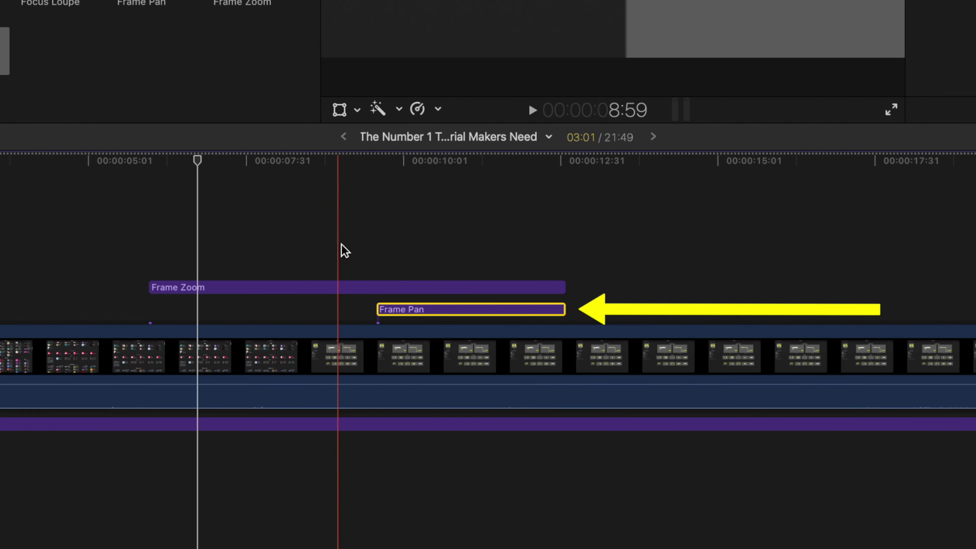
drag(378, 309, 210, 310)
click(256, 312)
Set Frame Pan's horizontal offset to 225.49 px and preview the zoom and pan together.
drag(198, 163, 378, 172)
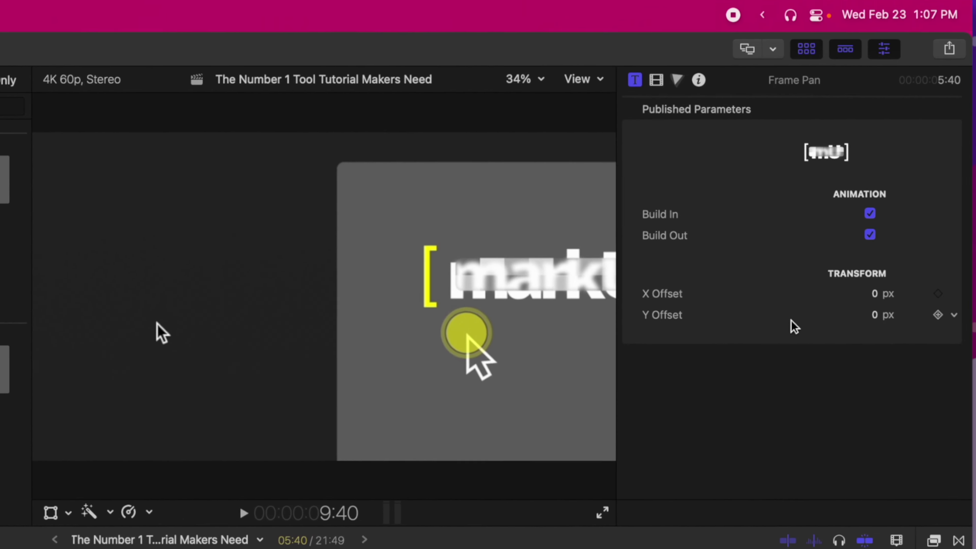
drag(858, 298, 817, 299)
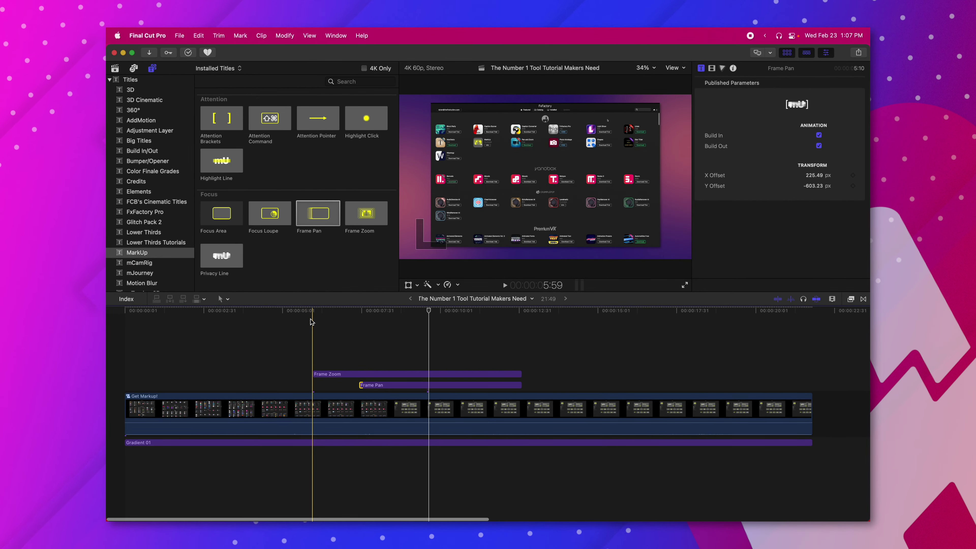
click(312, 322)
key(space)
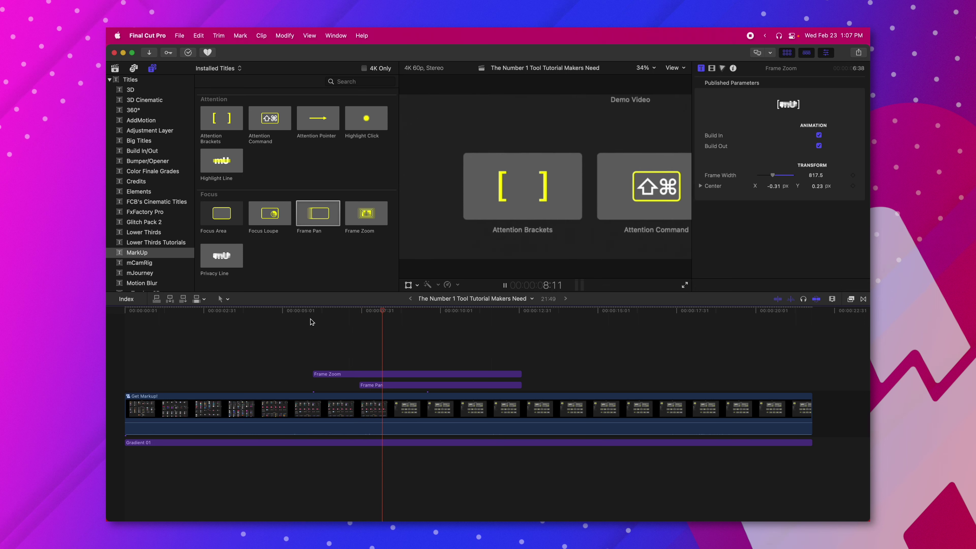
key(space)
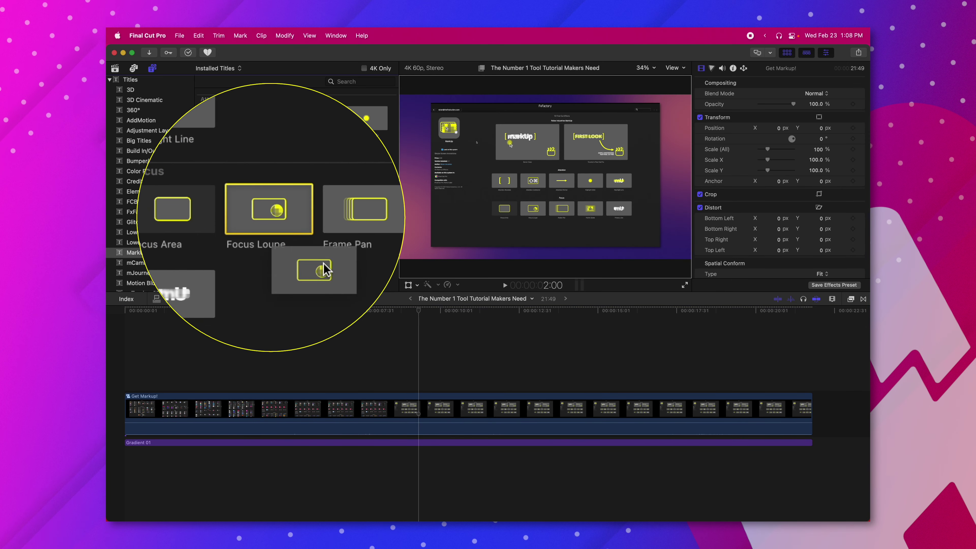
Add a Focus Loupe above Get Markup!, centre it on the tiles, and resize its circle.
drag(270, 213, 402, 384)
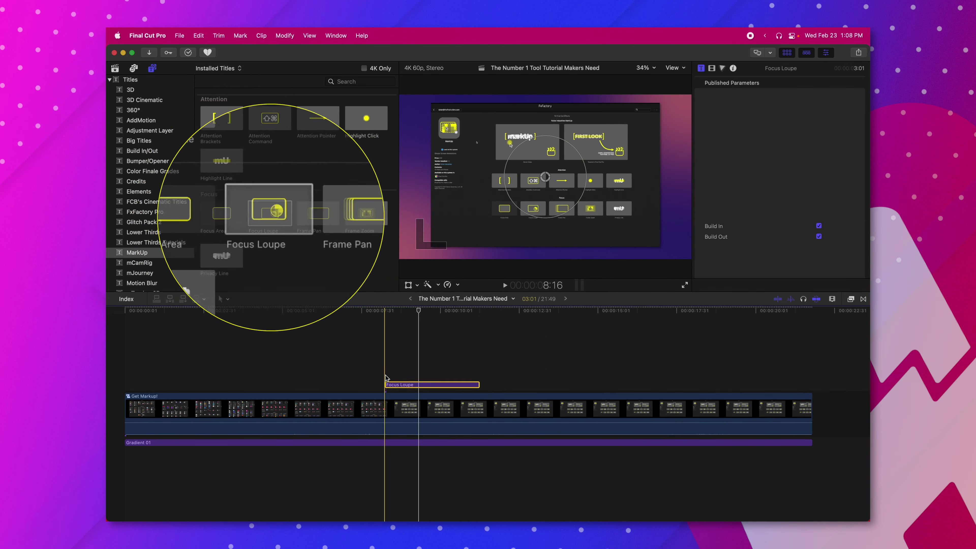
click(403, 309)
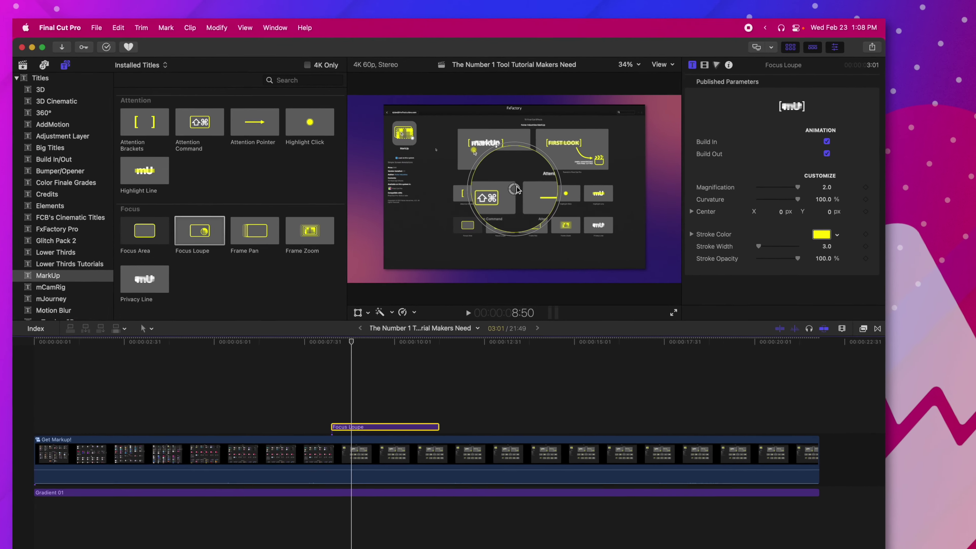
drag(545, 177, 514, 159)
drag(264, 227, 310, 337)
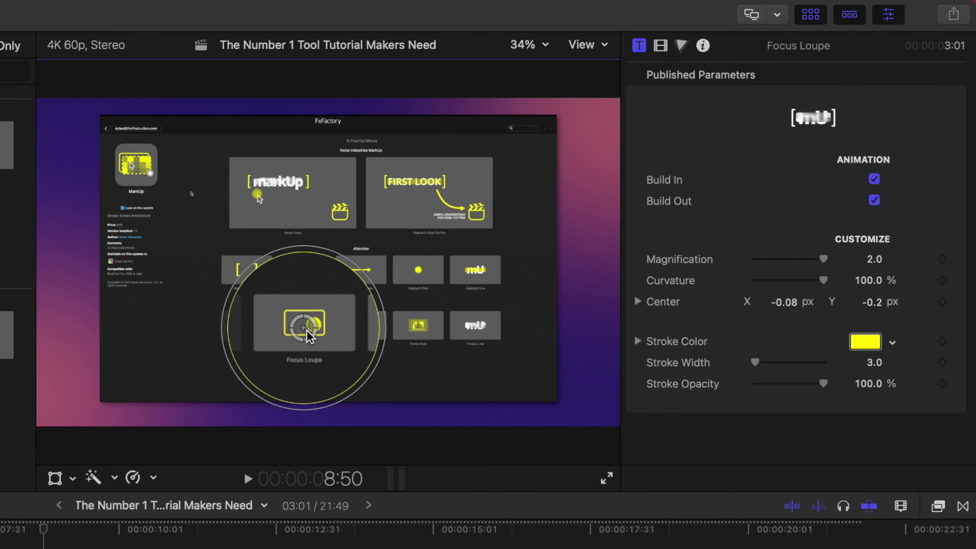
mouse_move(367, 279)
mouse_down()
mouse_move(348, 319)
mouse_move(384, 288)
mouse_up()
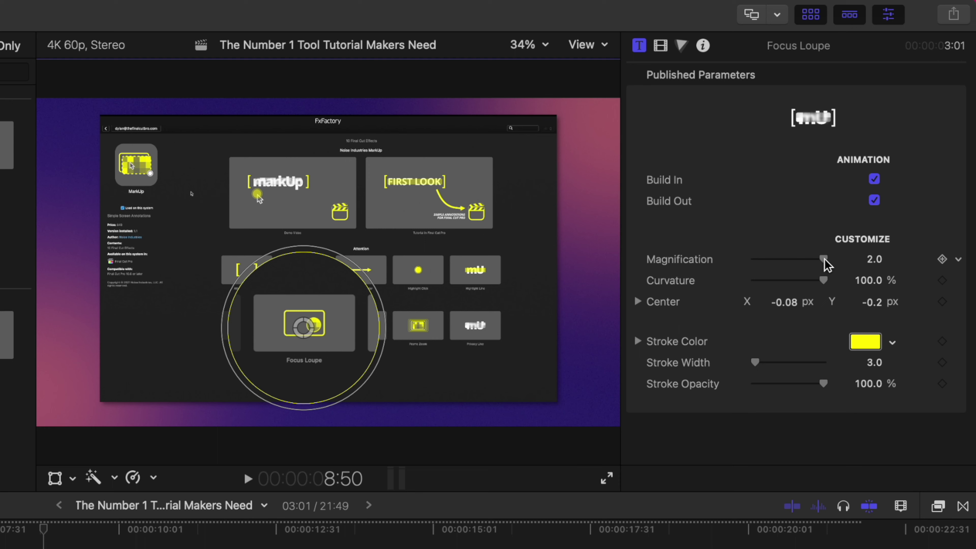
Lower the loupe magnification, preview its movement, and make its outline red.
drag(822, 258, 803, 287)
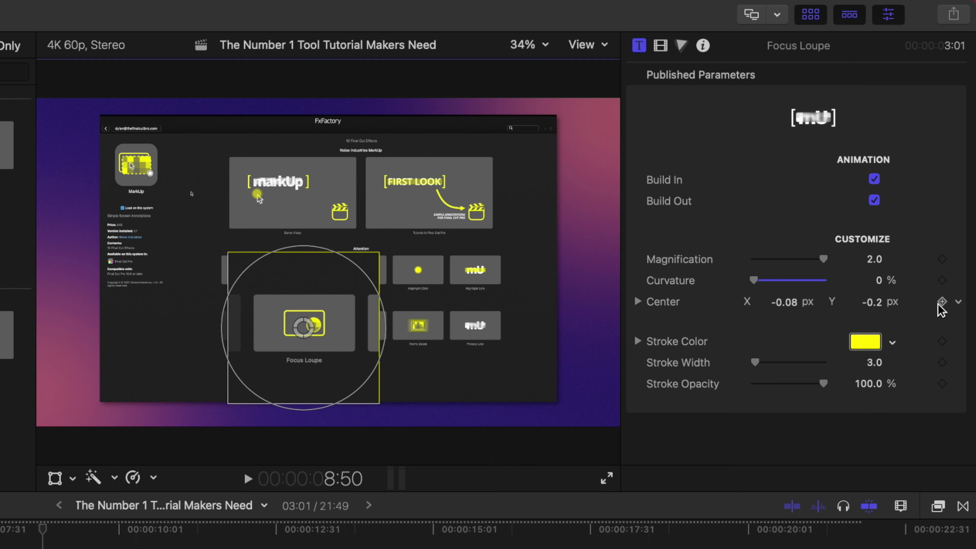
key(space)
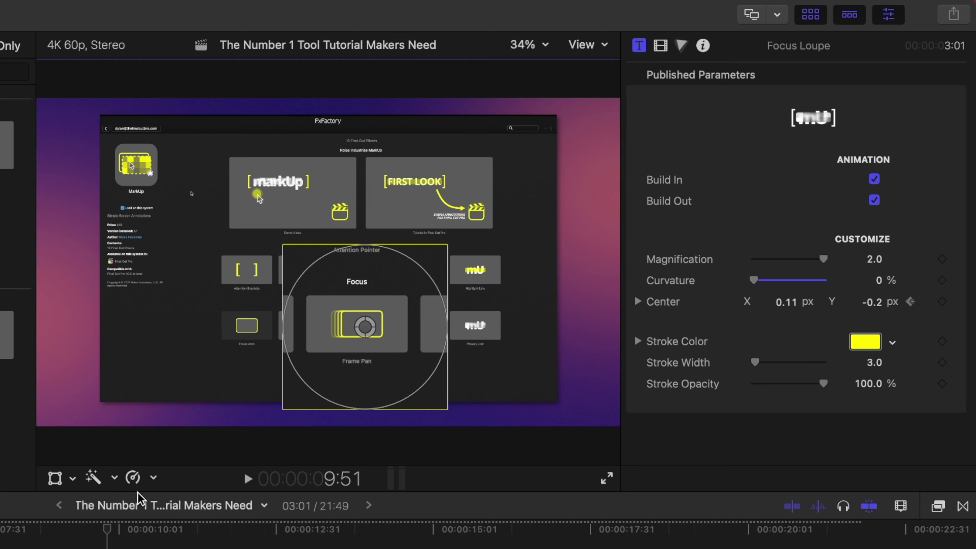
click(37, 537)
key(space)
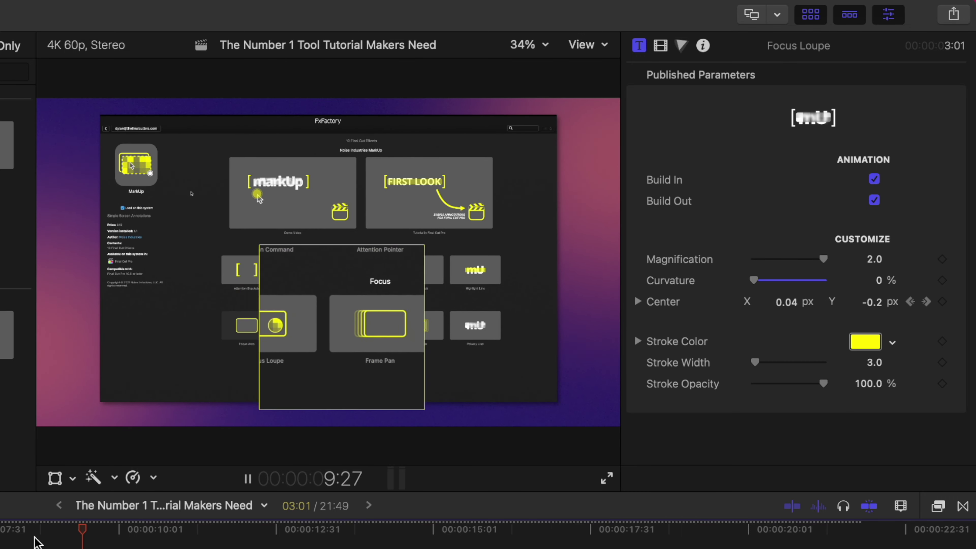
key(space)
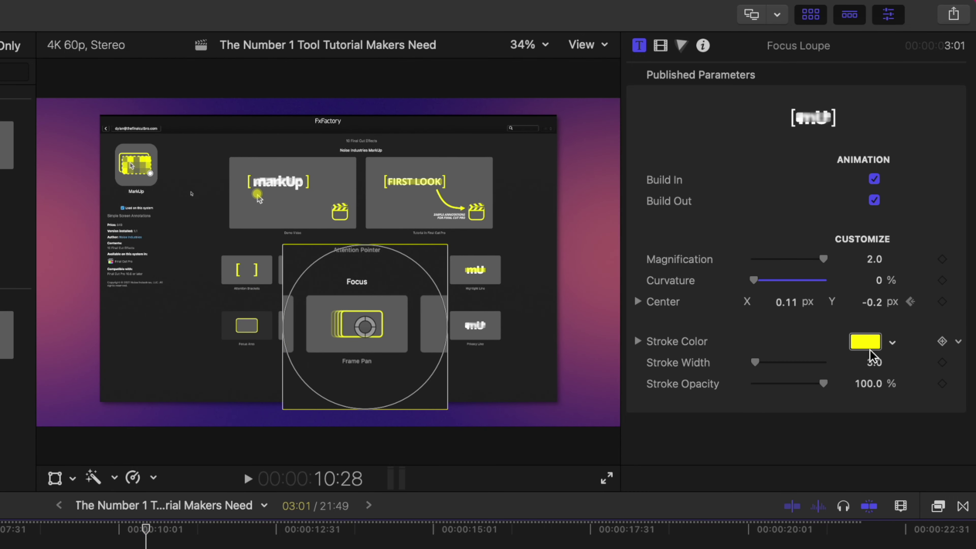
click(868, 346)
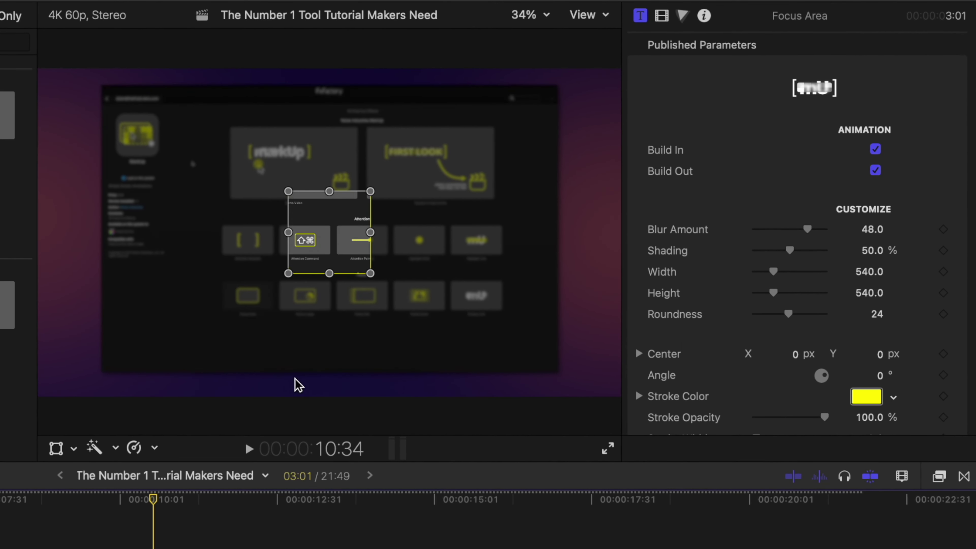
Move the focus box onto the MarkUp thumbnail, set background blur to 773, and preview.
drag(323, 225, 326, 172)
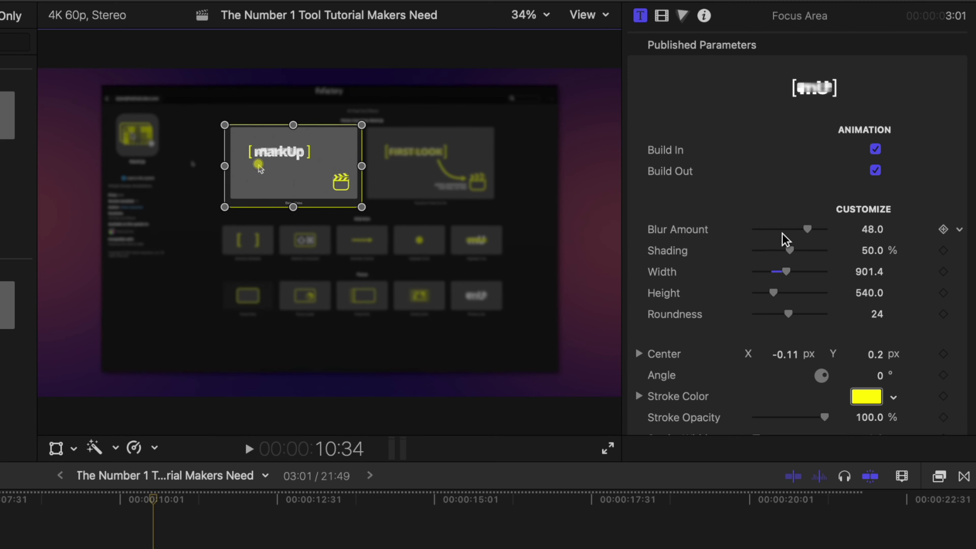
drag(800, 230, 668, 234)
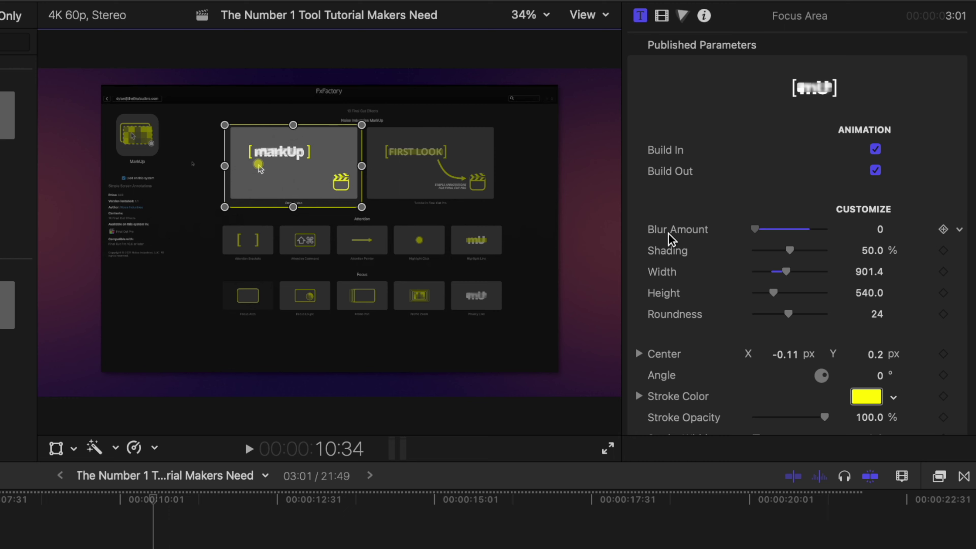
drag(753, 229, 872, 185)
mouse_move(870, 229)
mouse_down()
mouse_move(869, 215)
mouse_move(870, 238)
mouse_up()
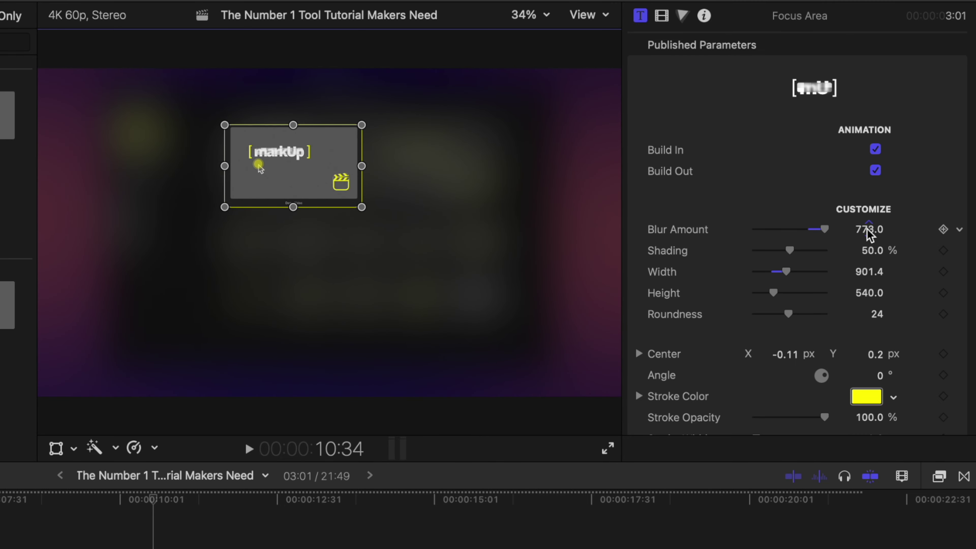
click(64, 498)
key(space)
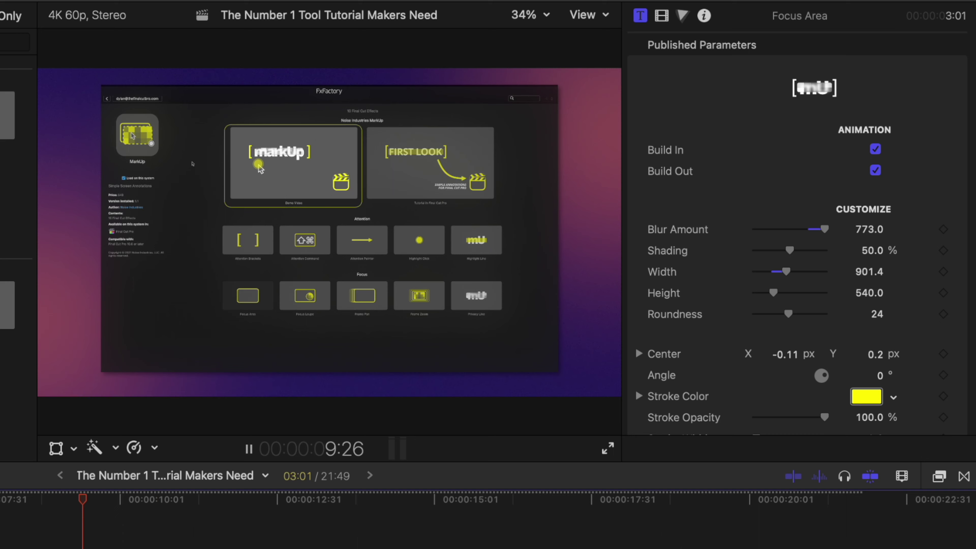
key(space)
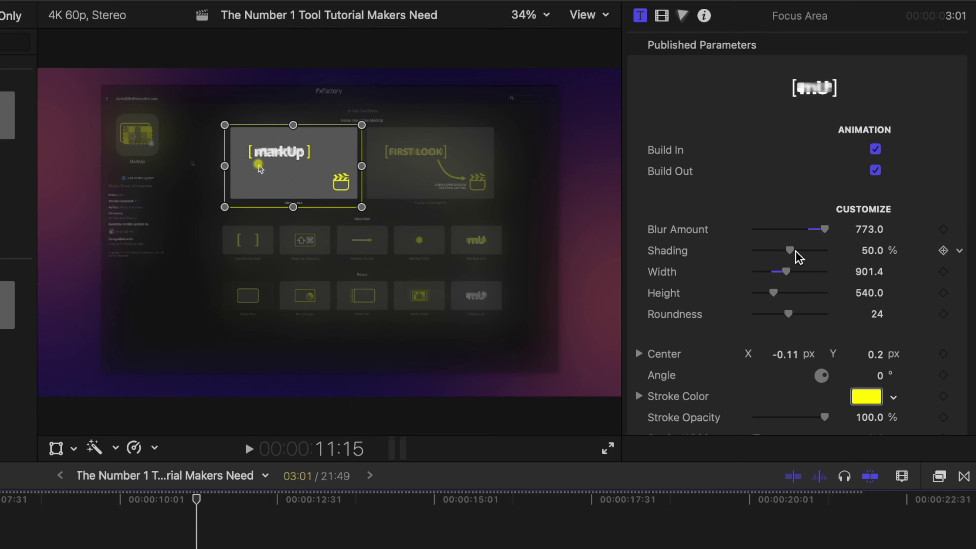
Set shading to 78.75%, size 1110 × 619, and raise roundness until the box becomes an ellipse.
drag(795, 252, 810, 252)
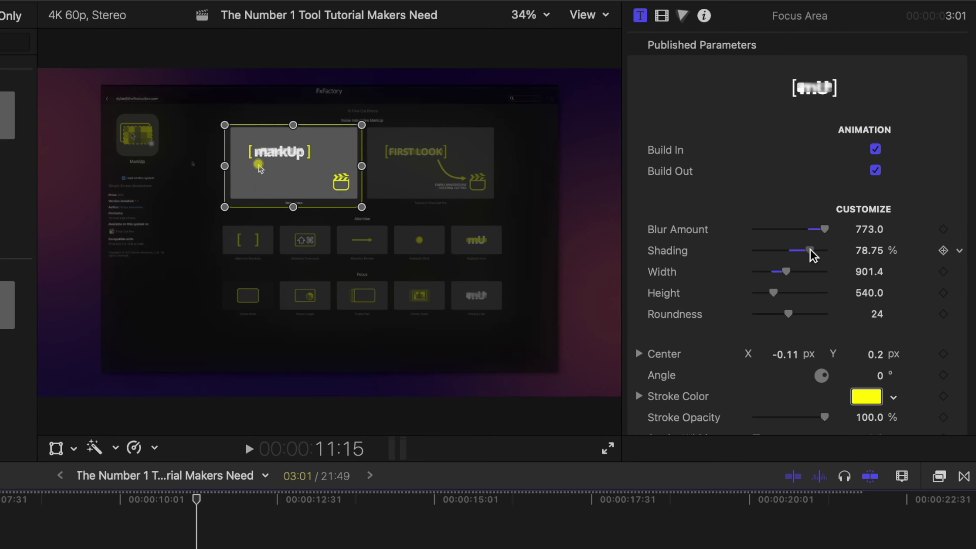
scroll(792, 274, down, 2)
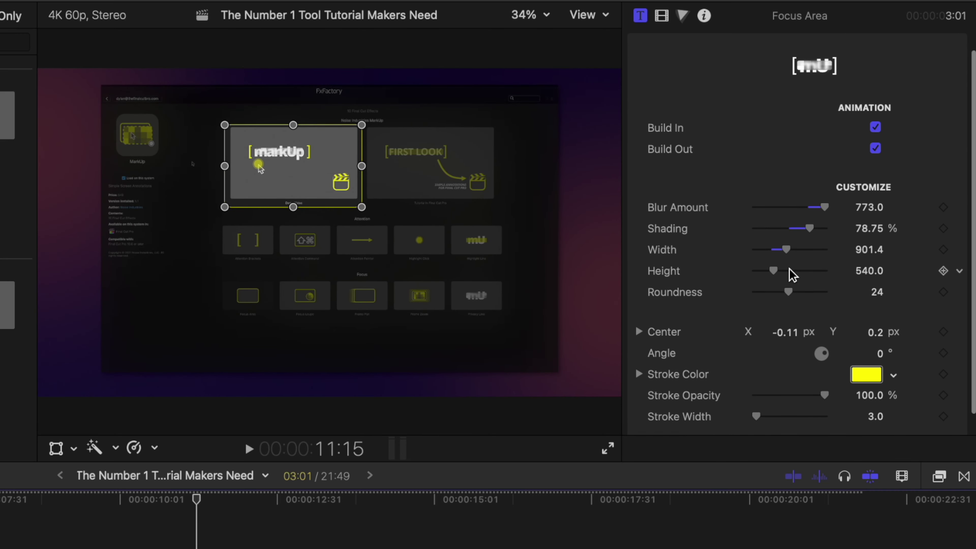
drag(773, 274, 793, 252)
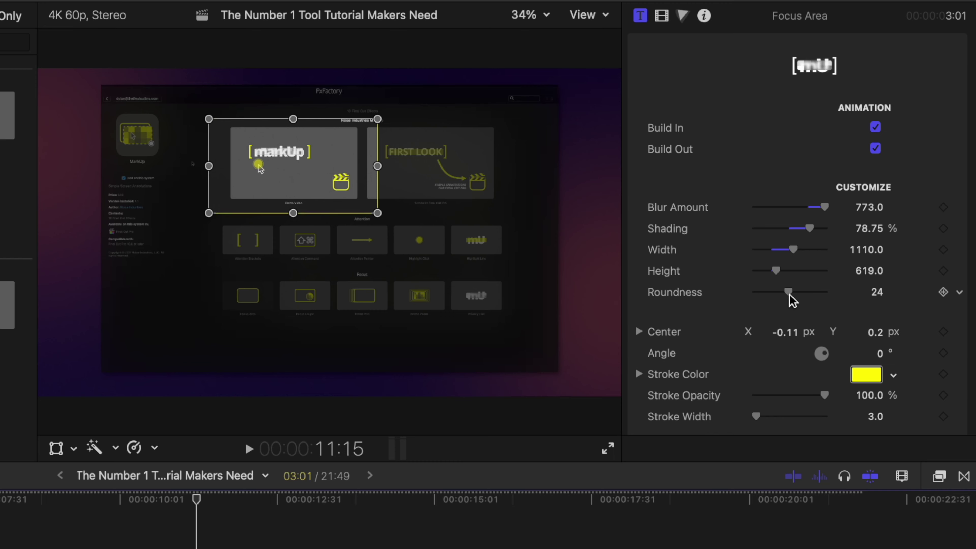
drag(788, 293, 890, 293)
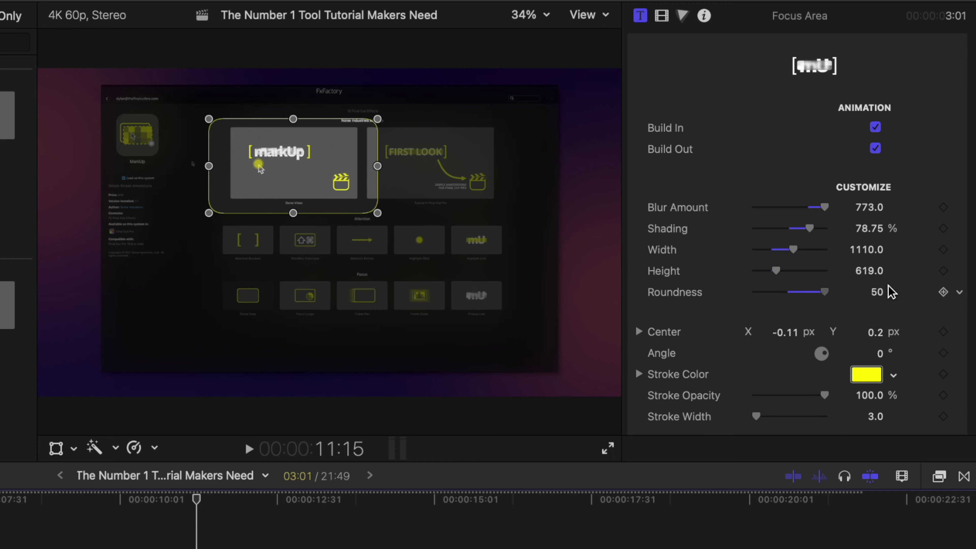
click(878, 293)
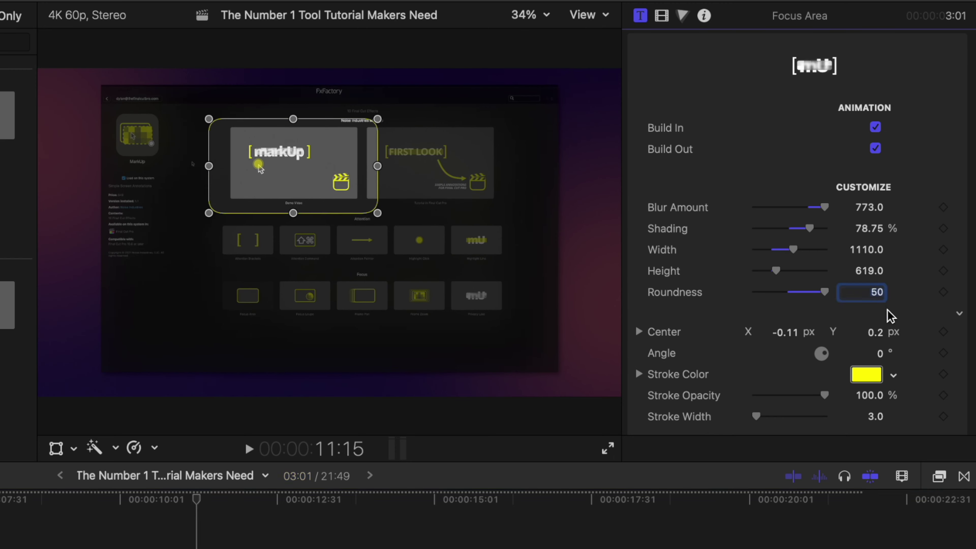
drag(879, 295, 880, 211)
scroll(851, 396, down, 1)
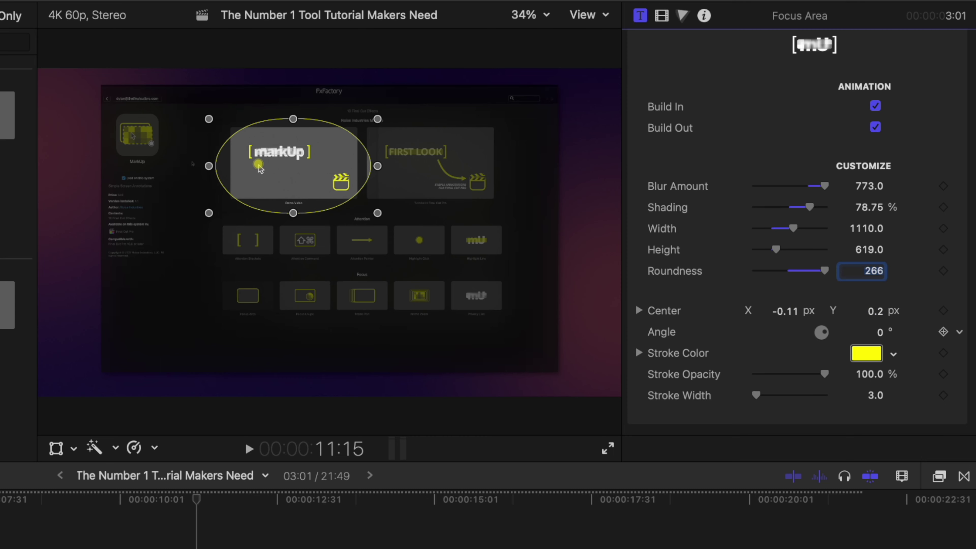
click(879, 362)
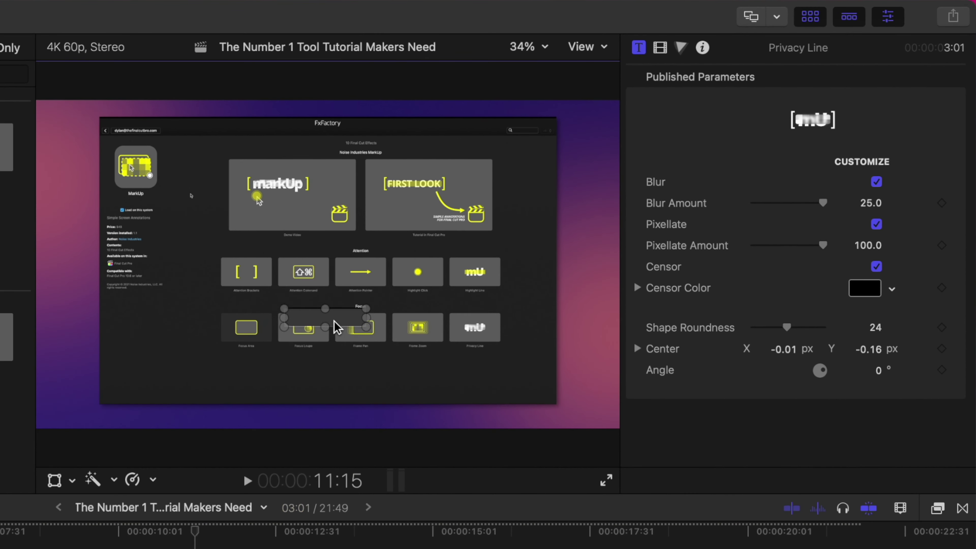
Place the Privacy Line over FIRST LOOK, turn off Censor, pixellate at 22, and narrow it.
drag(336, 327, 472, 223)
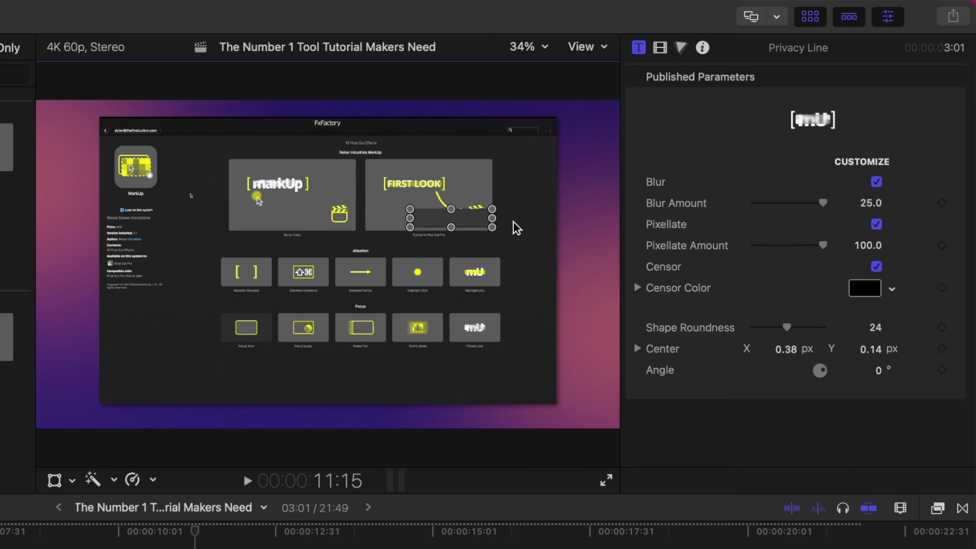
click(876, 266)
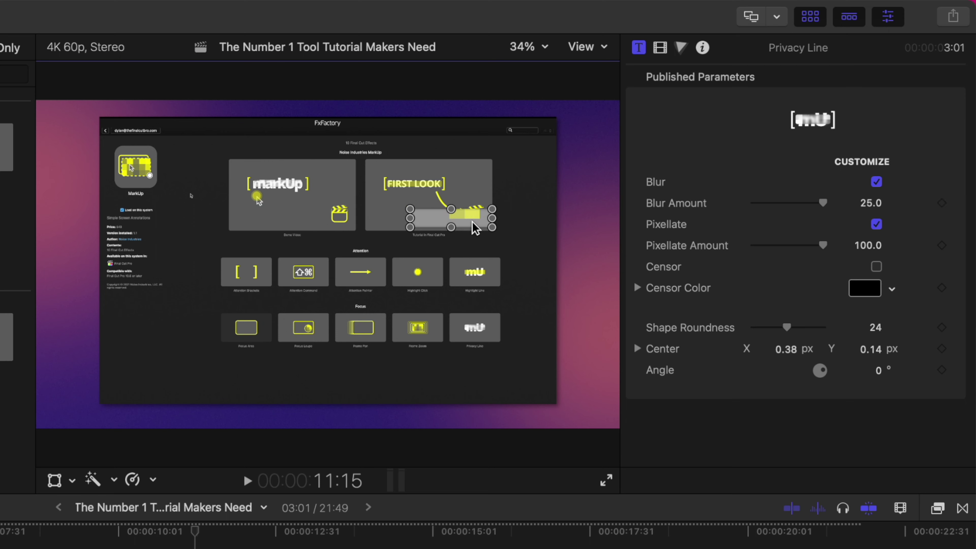
mouse_move(475, 221)
mouse_down()
mouse_move(465, 255)
mouse_move(475, 221)
mouse_move(469, 226)
mouse_up()
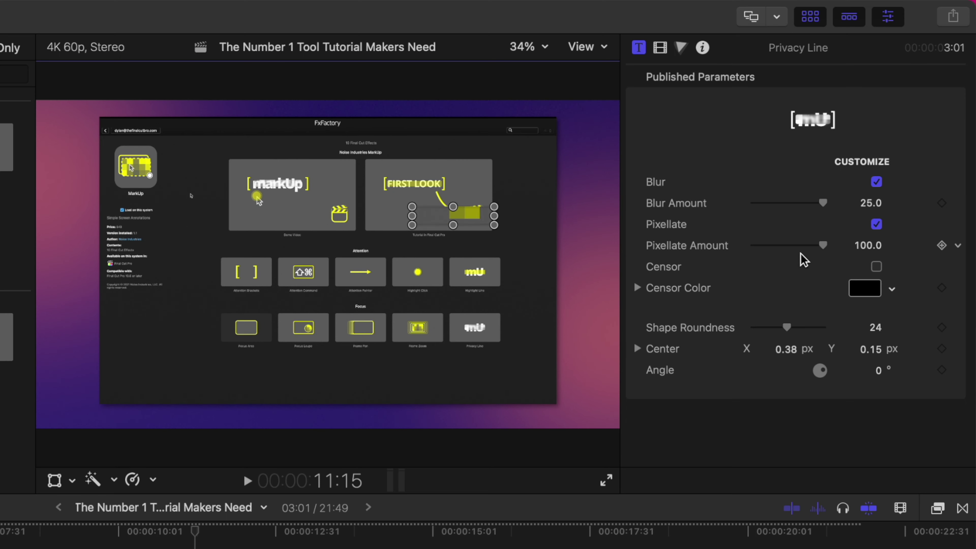
drag(823, 246, 774, 252)
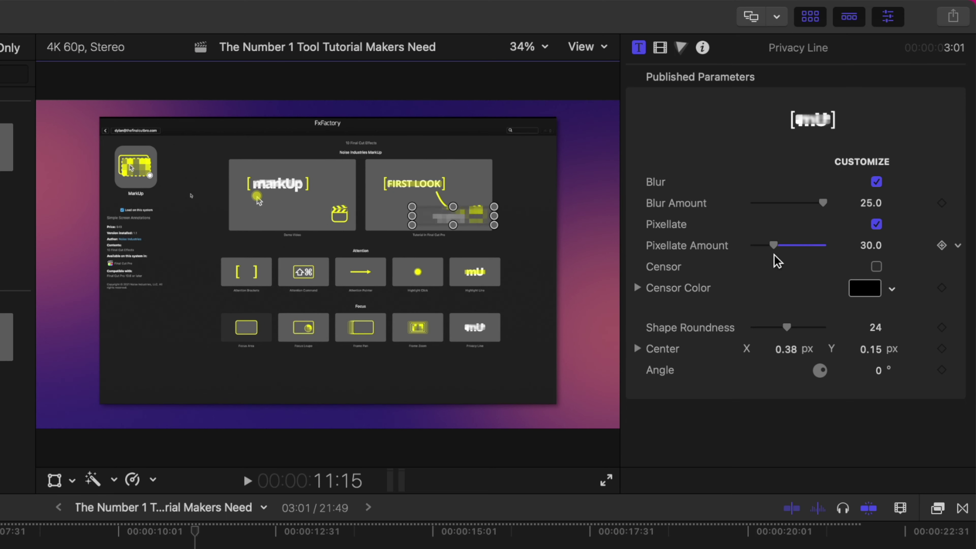
drag(863, 251, 814, 308)
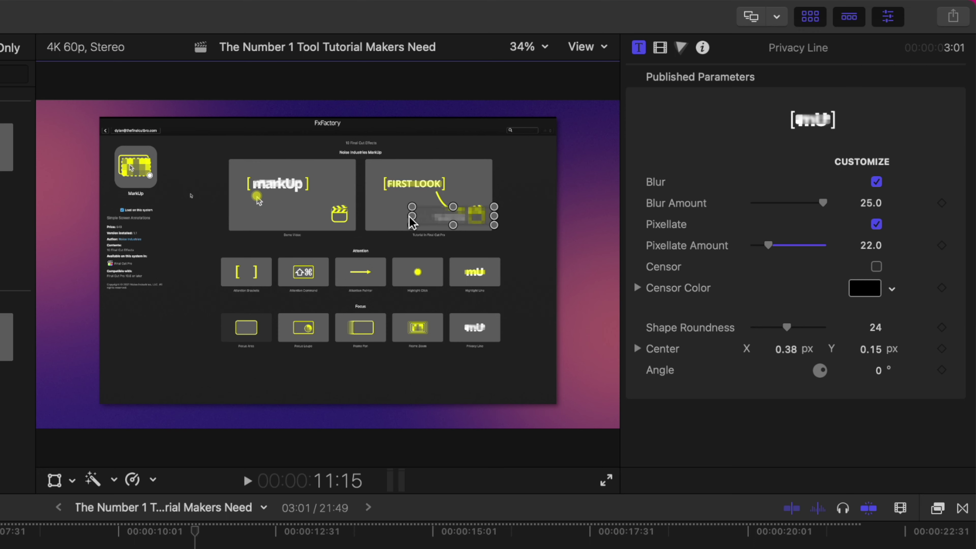
drag(412, 221, 476, 235)
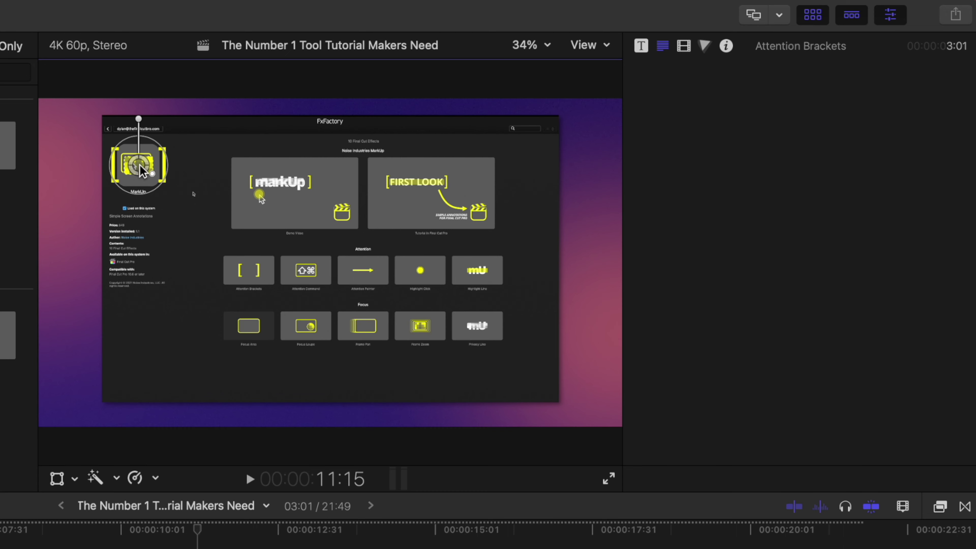
Position the Attention Brackets, widen their spacing to 159.74%, and make them Thin.
mouse_move(141, 166)
mouse_down()
mouse_move(227, 235)
mouse_move(333, 271)
mouse_move(351, 267)
mouse_move(415, 337)
mouse_move(471, 425)
mouse_up()
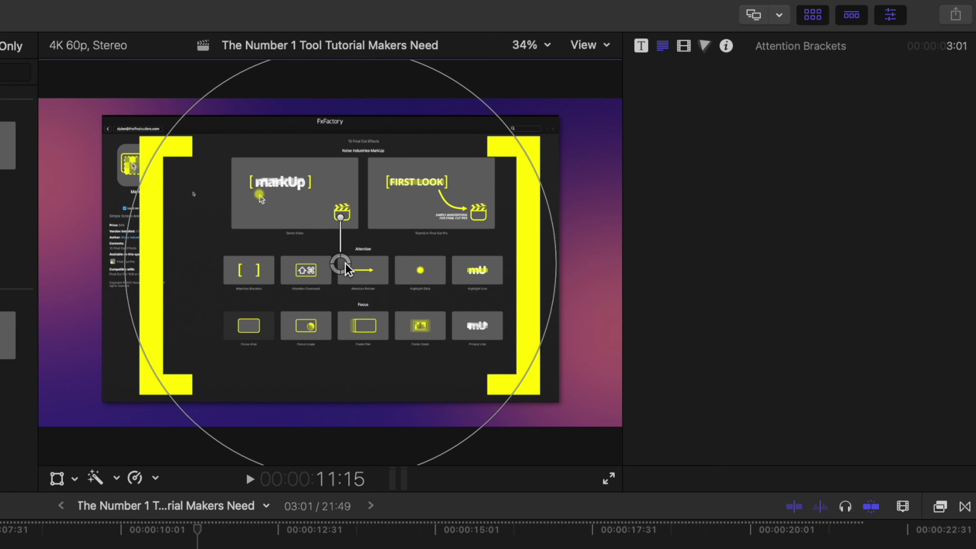
drag(348, 269, 345, 269)
click(641, 45)
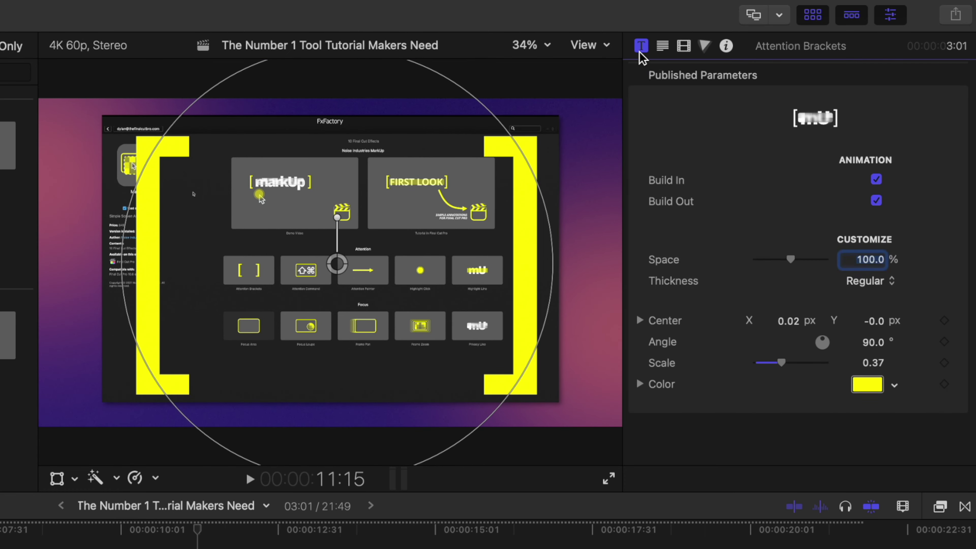
drag(790, 258, 812, 267)
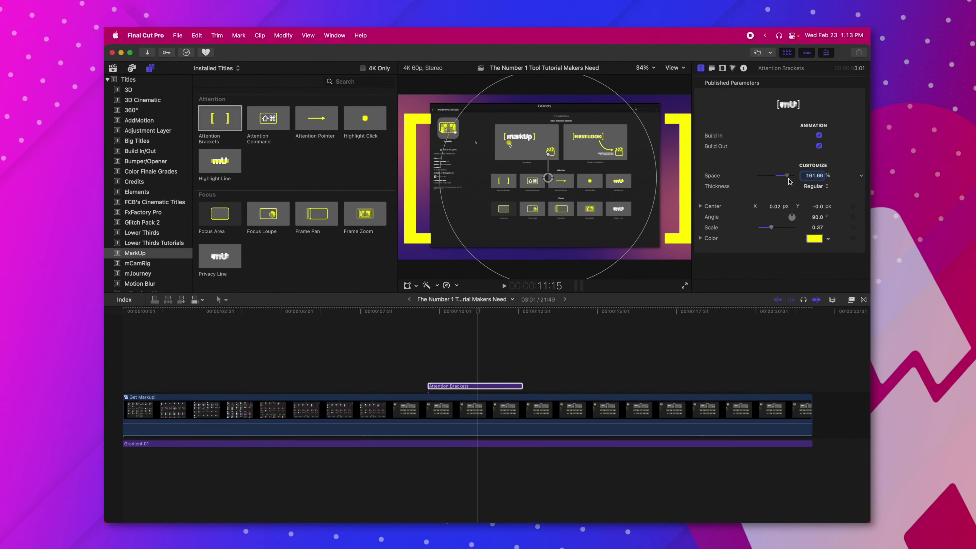
drag(790, 181, 788, 181)
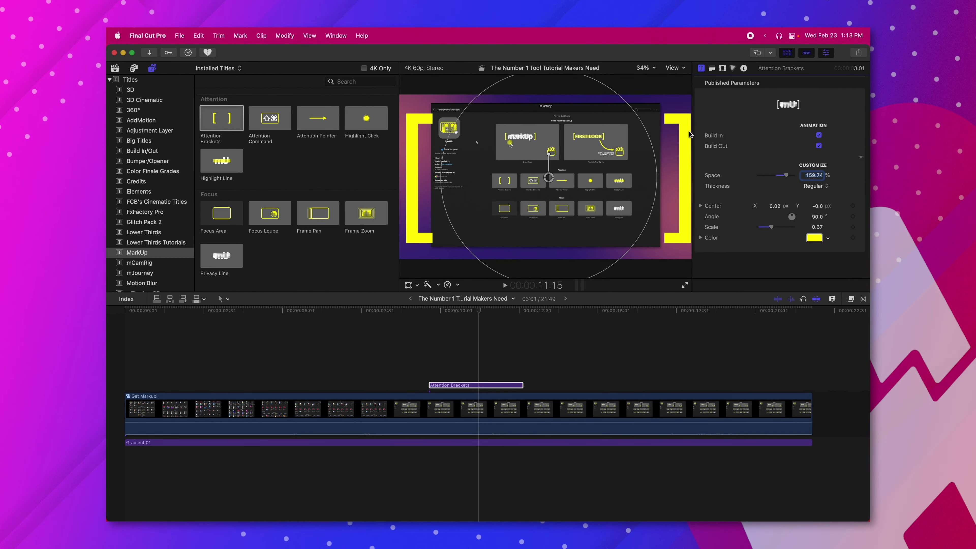
click(815, 186)
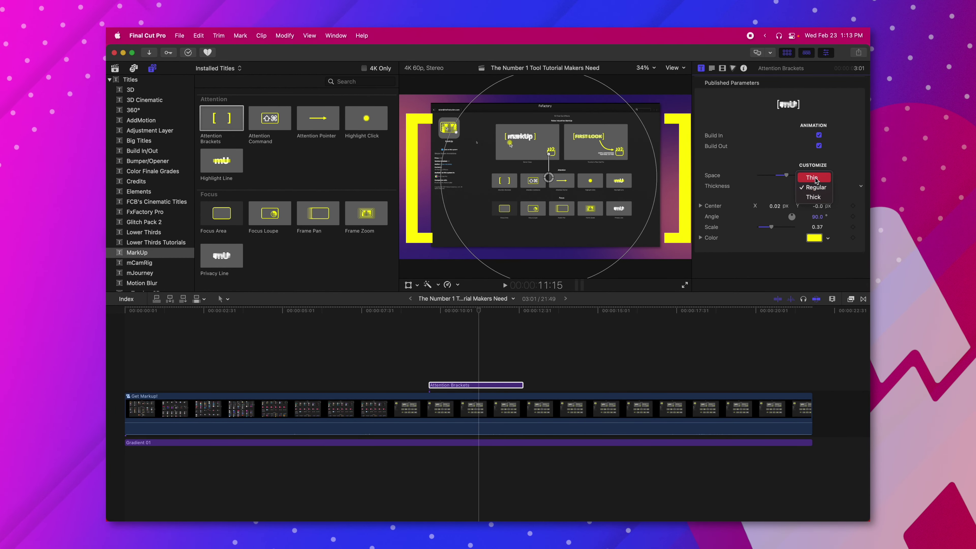
click(815, 178)
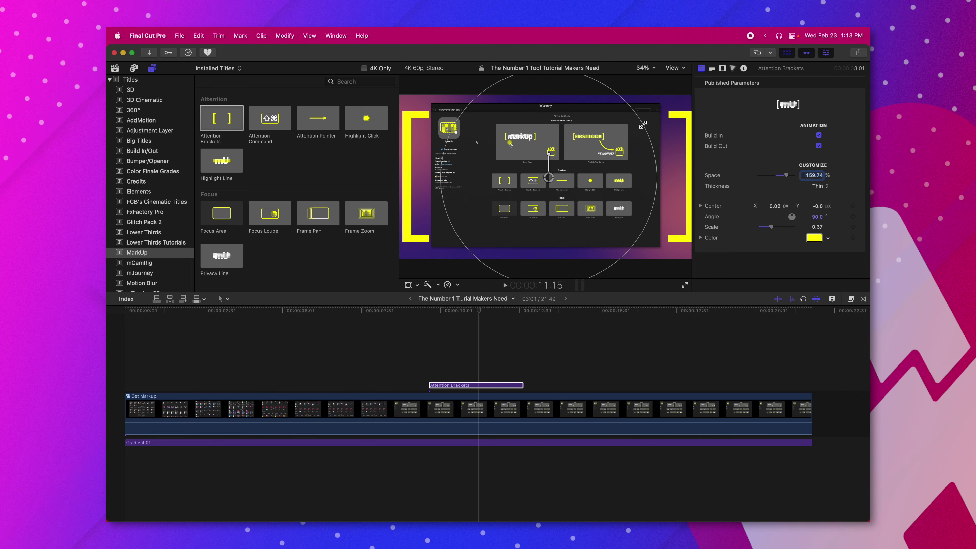
Resize the brackets, pull their spacing in to 110.23%, and colour them red.
drag(643, 124, 639, 130)
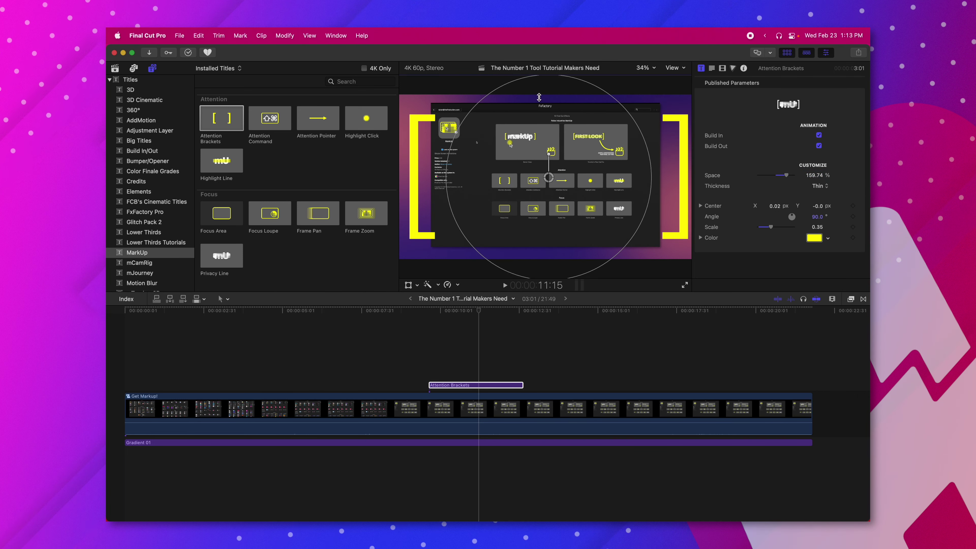
drag(540, 97, 608, 70)
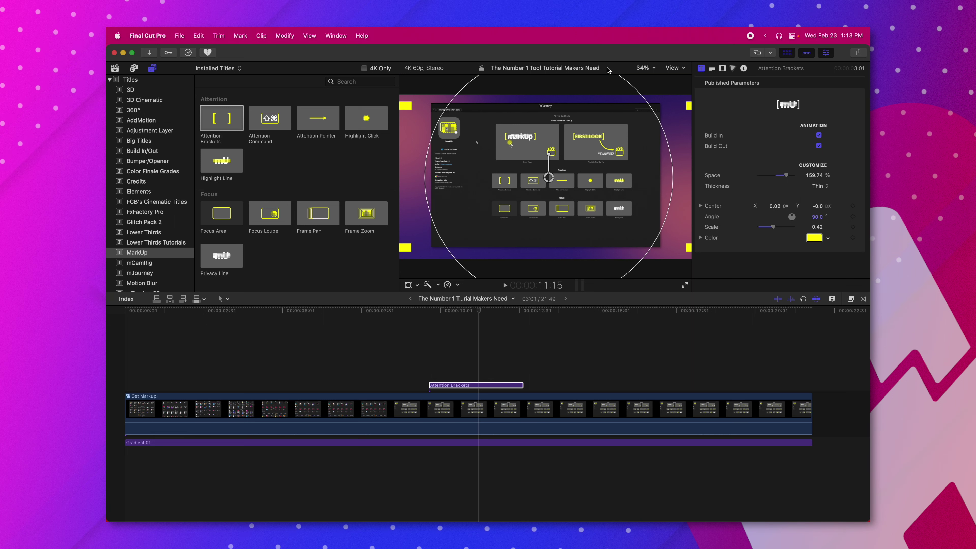
click(779, 176)
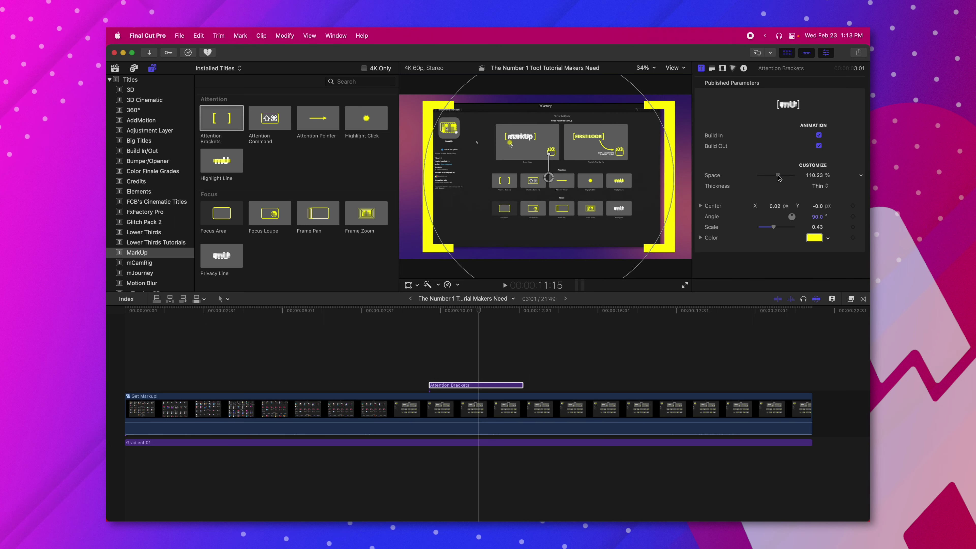
click(814, 238)
drag(346, 365, 378, 356)
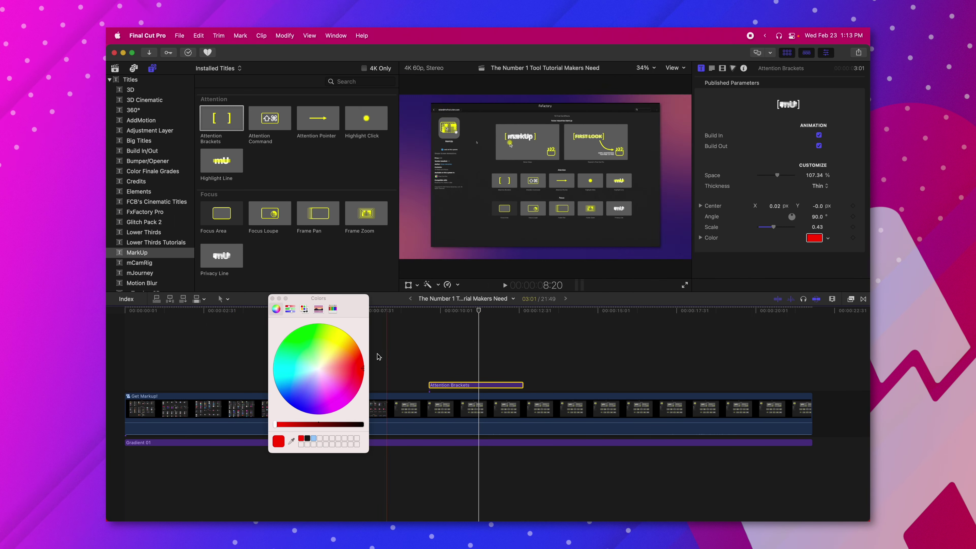
click(272, 298)
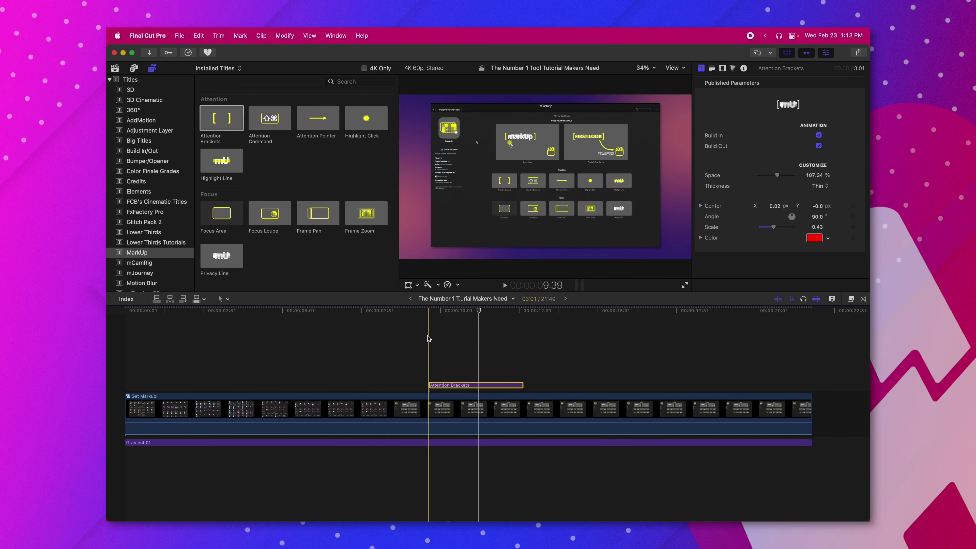
Shrink and centre the red brackets on FIRST LOOK, previewing before and after.
key(space)
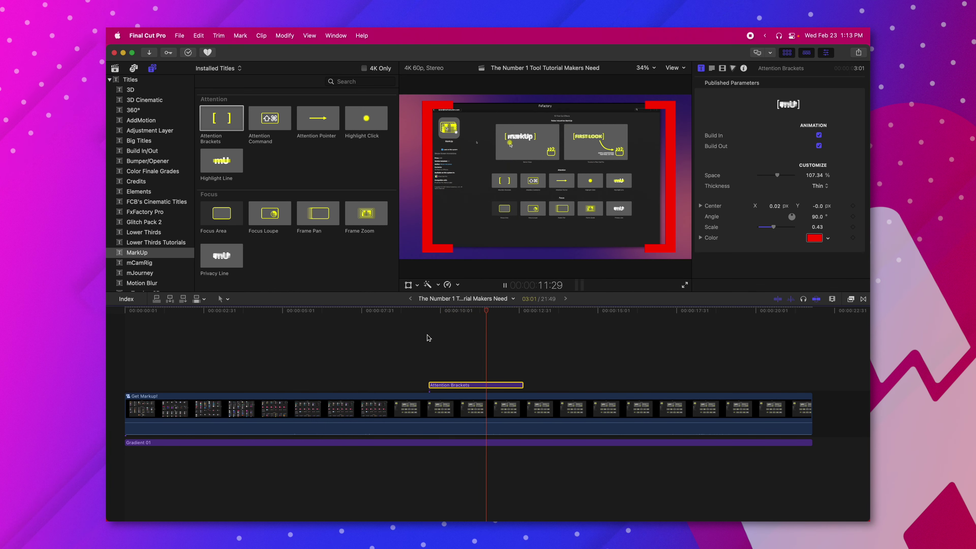
click(505, 284)
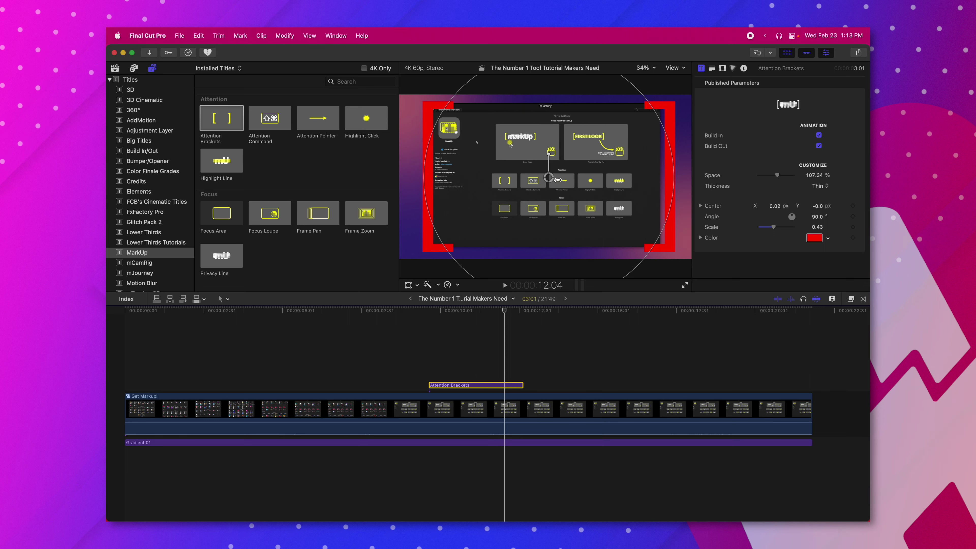
drag(656, 118, 595, 143)
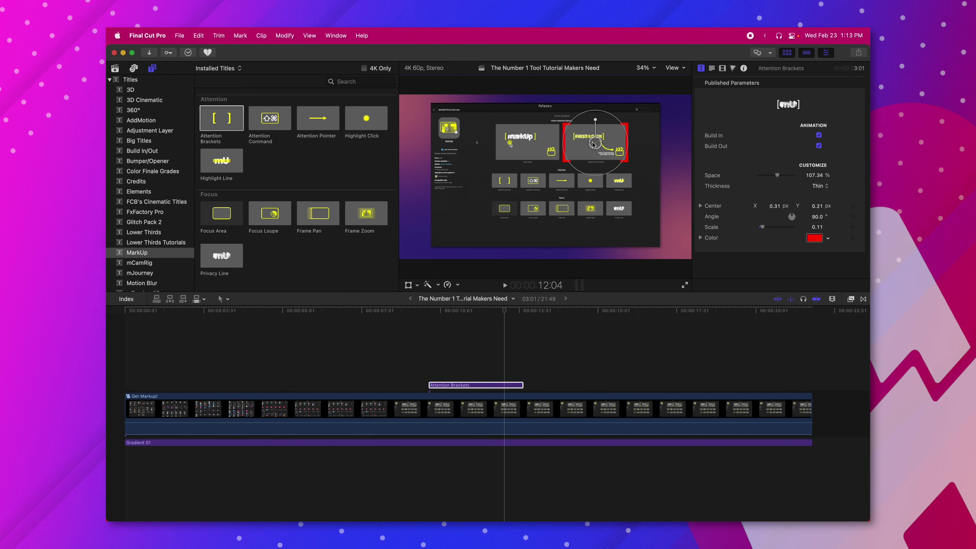
click(416, 318)
key(space)
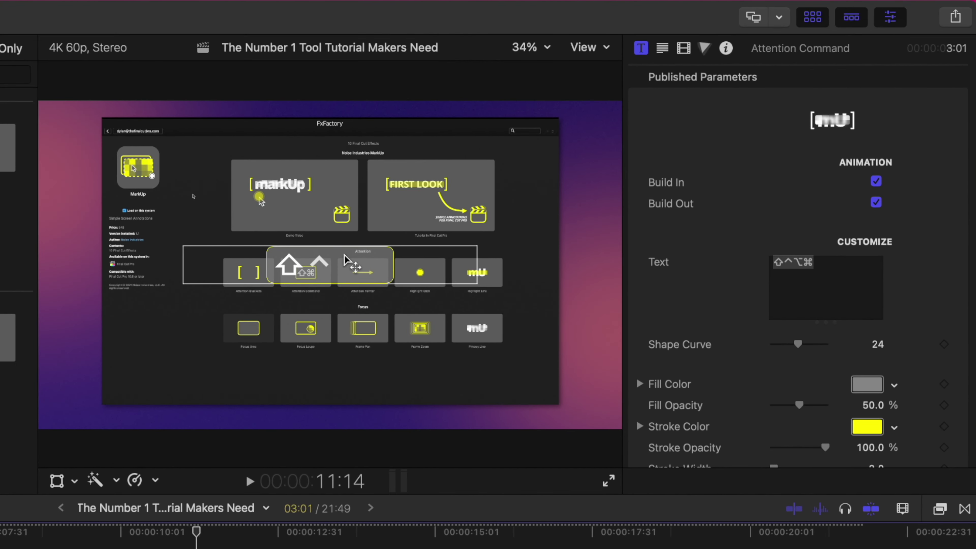
Move the Attention Command title to the lower left and change its text to ⇧⌘V.
drag(344, 257, 135, 390)
key(ctrl+Tab)
drag(202, 538, 226, 541)
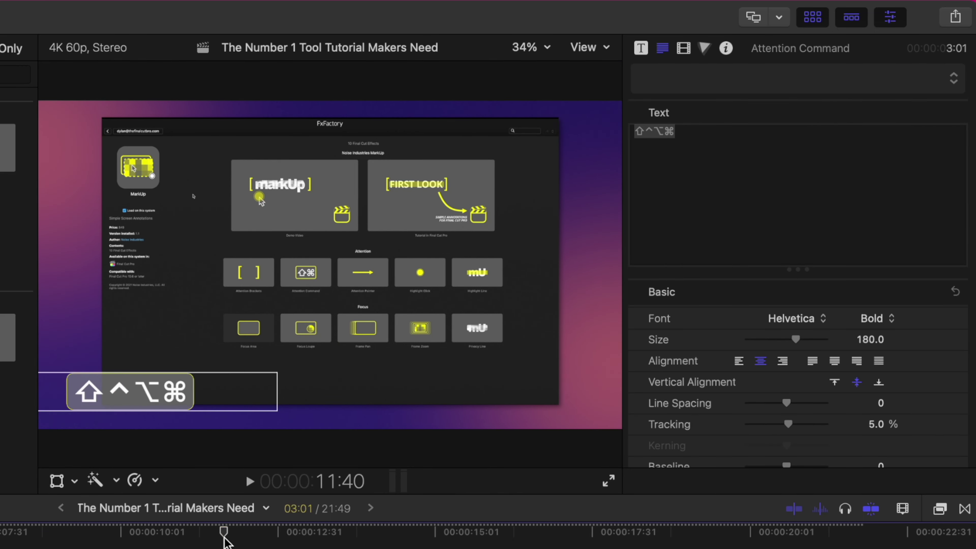
click(683, 184)
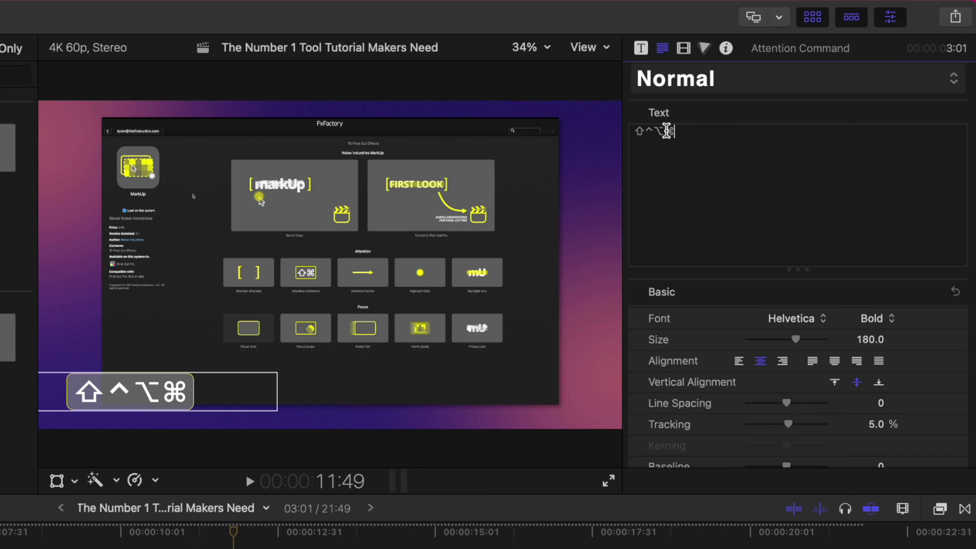
key(BackSpace)
key(BackSpace)
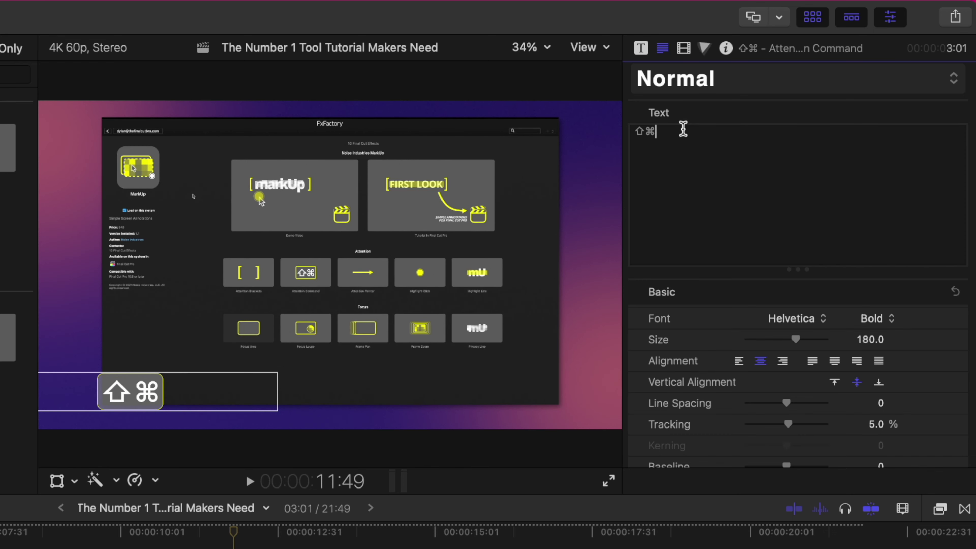
text(V)
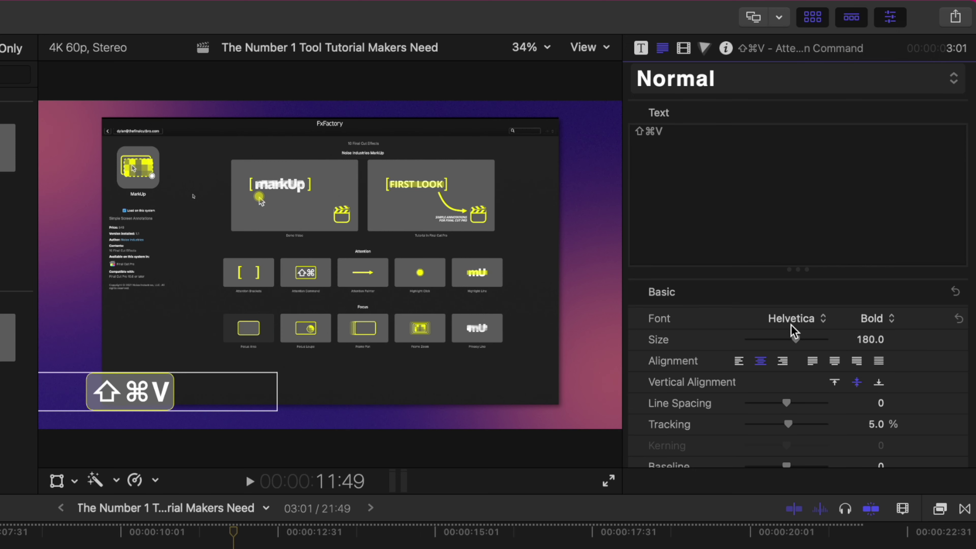
Set the title font to Bebas Neue, pick its weight, and enlarge the text size.
click(792, 319)
scroll(793, 331, up, 10)
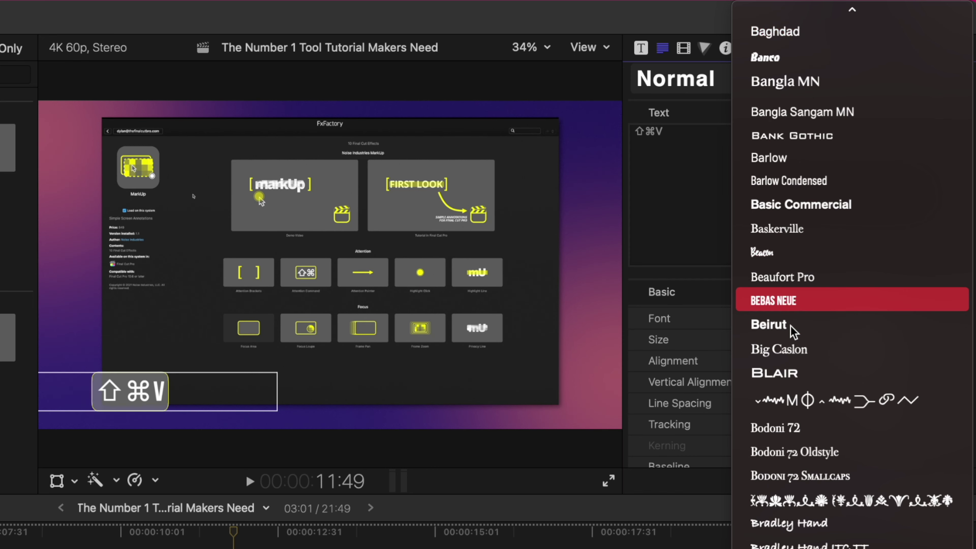
key(Escape)
click(872, 317)
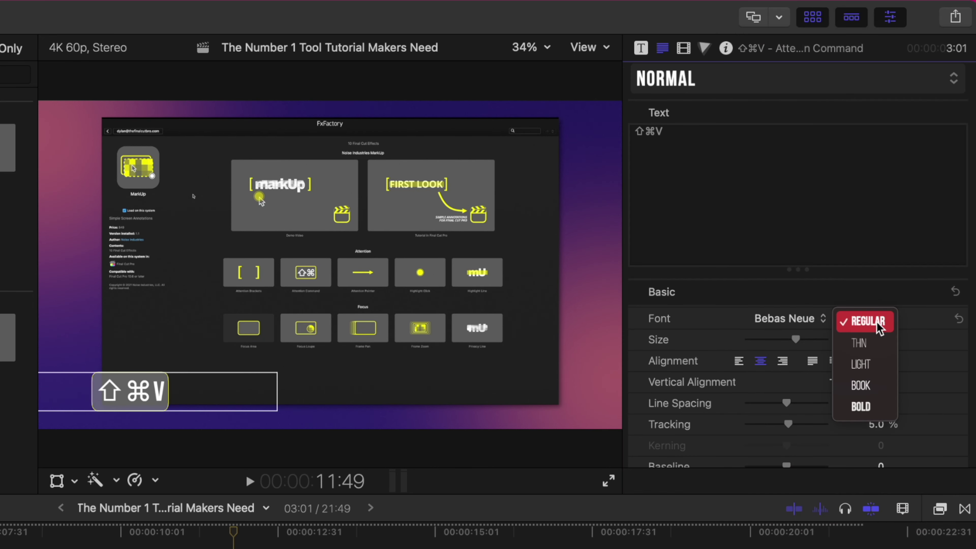
click(845, 405)
drag(795, 339, 814, 340)
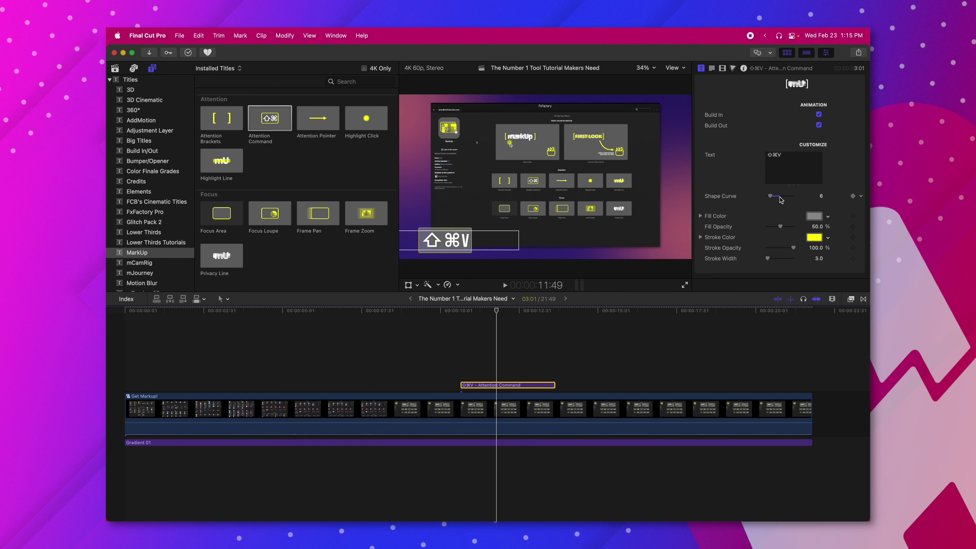
Increase the box curve, fill it teal with a blue-purple outline, and preview the title.
drag(780, 199, 780, 198)
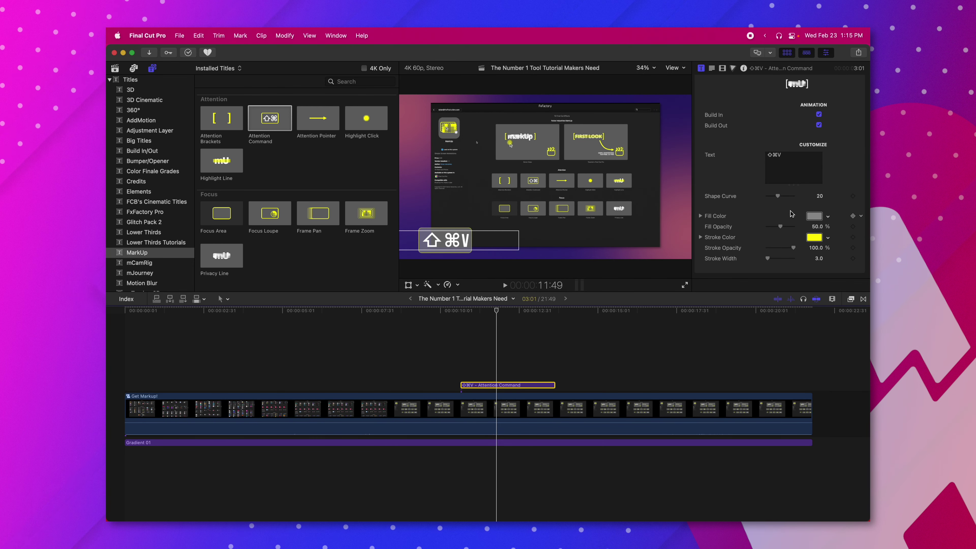
click(814, 216)
click(274, 373)
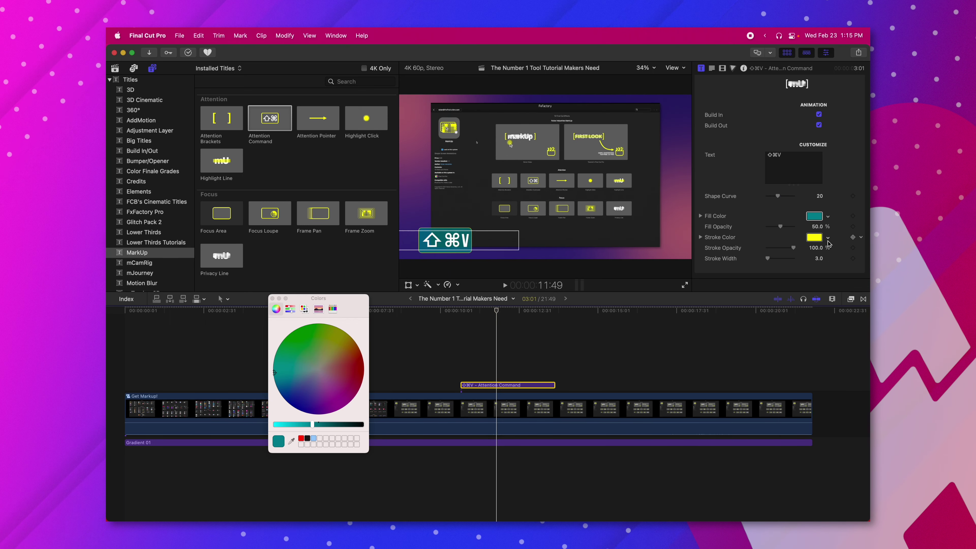
click(814, 237)
click(315, 404)
click(273, 298)
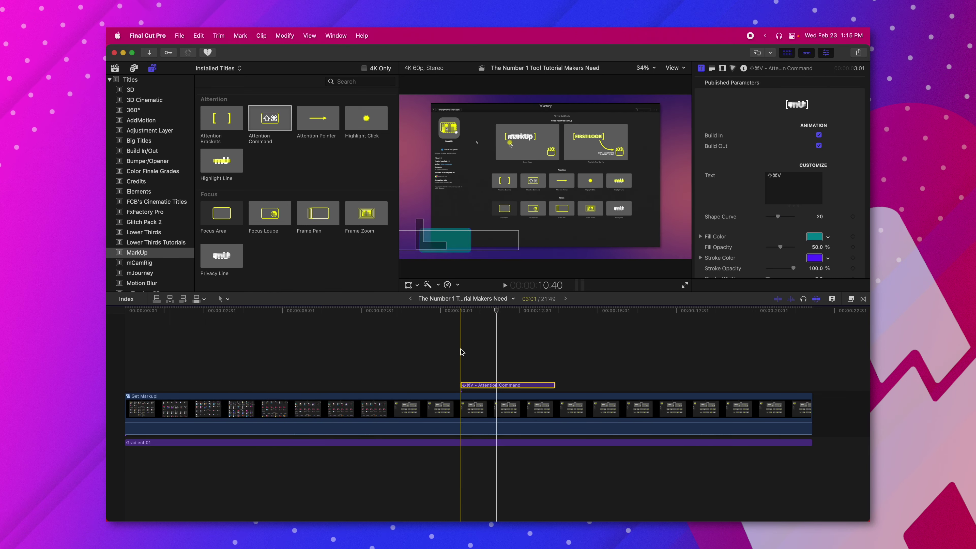
key(space)
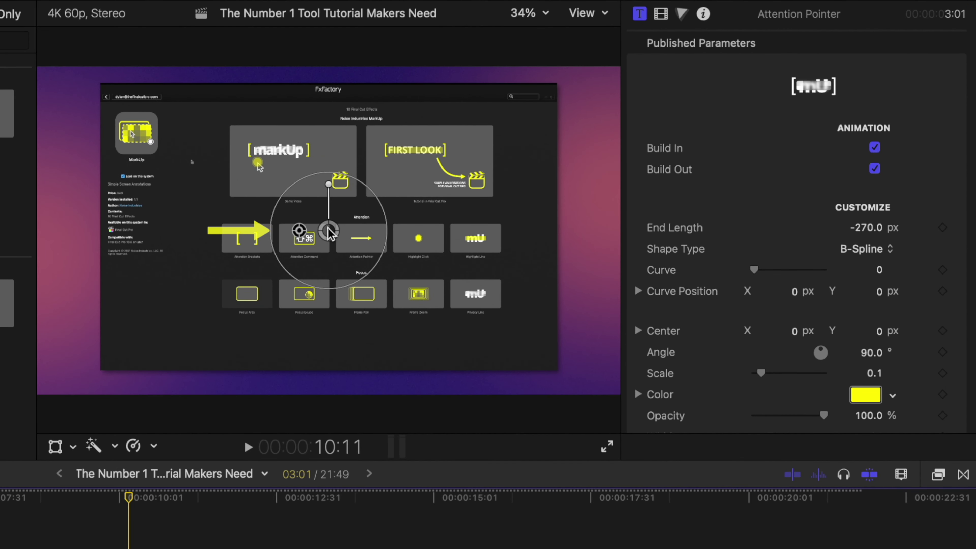
Move the yellow arrow down and left and shrink it to scale 0.06.
drag(329, 232, 199, 295)
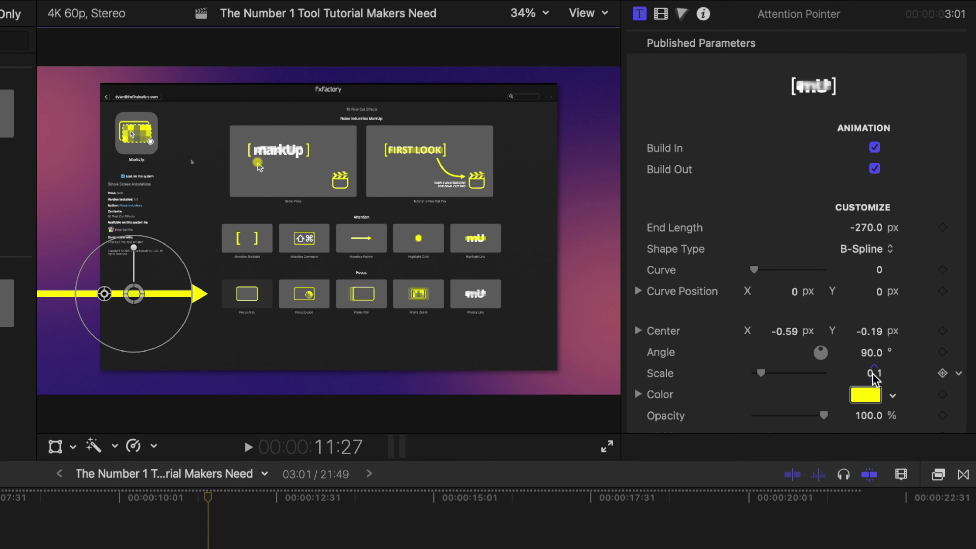
drag(873, 376, 872, 377)
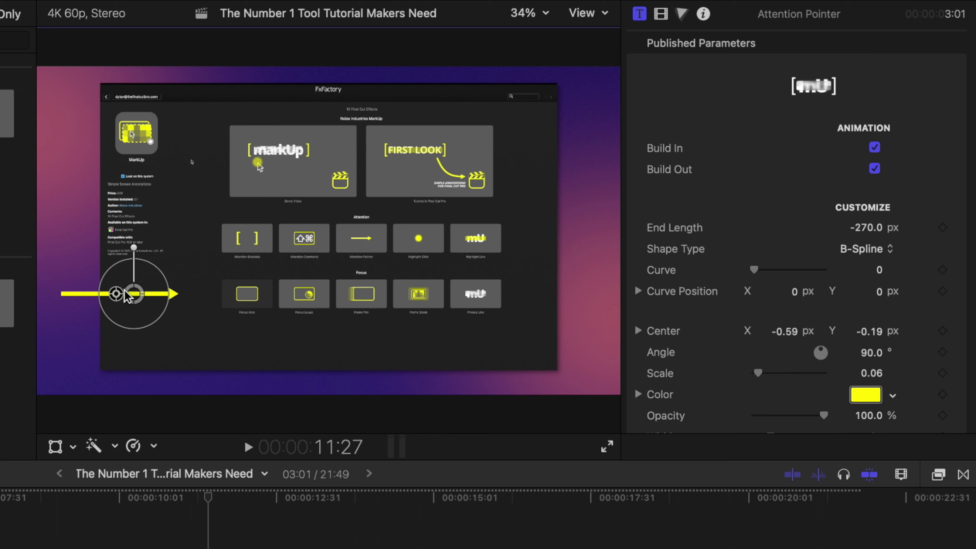
drag(132, 300, 174, 301)
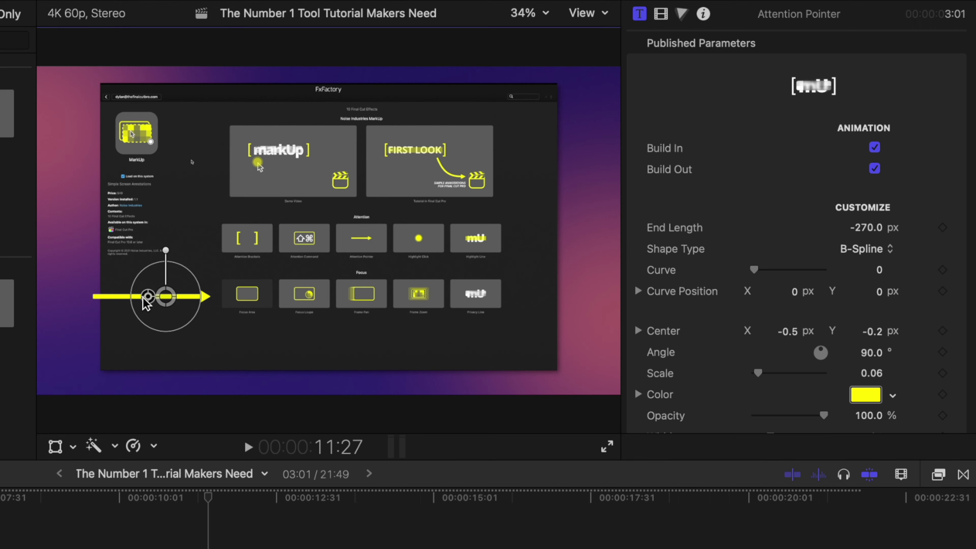
Bend the arrow into a Bezier curve aimed at the Focus row and preview it.
drag(147, 299, 147, 320)
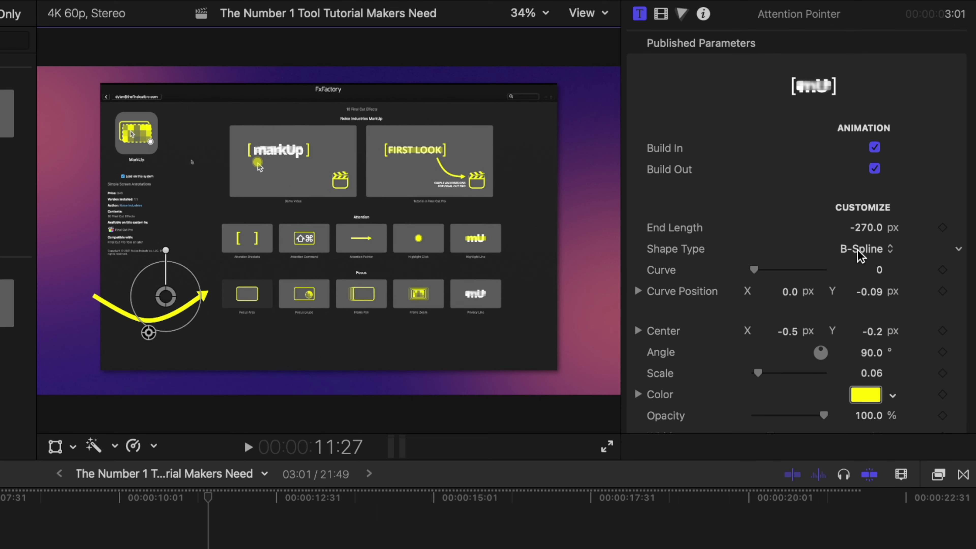
click(869, 253)
click(872, 234)
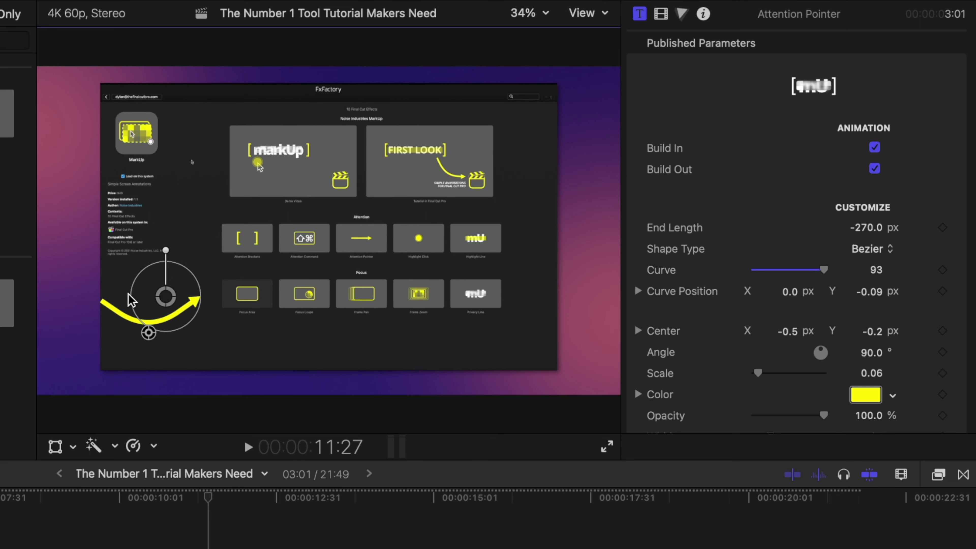
drag(169, 308, 198, 324)
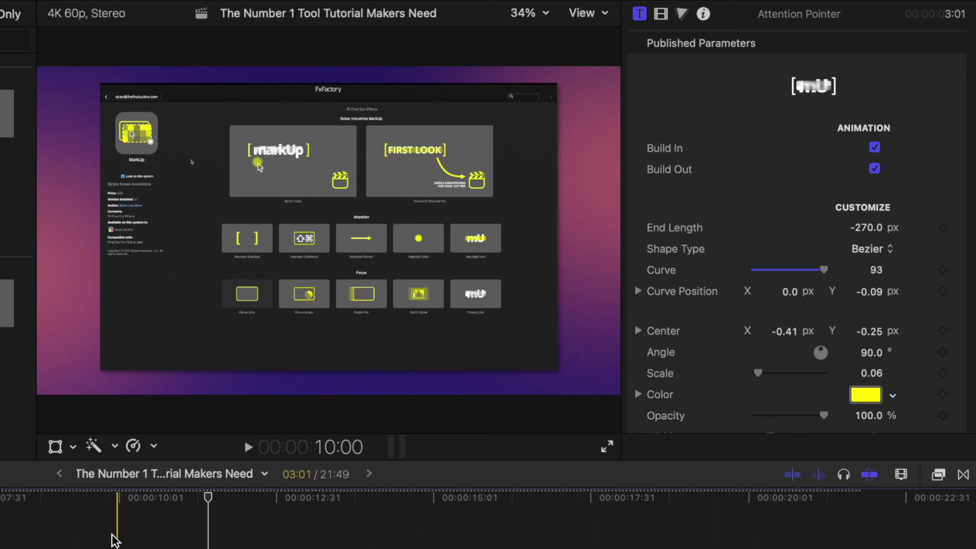
key(space)
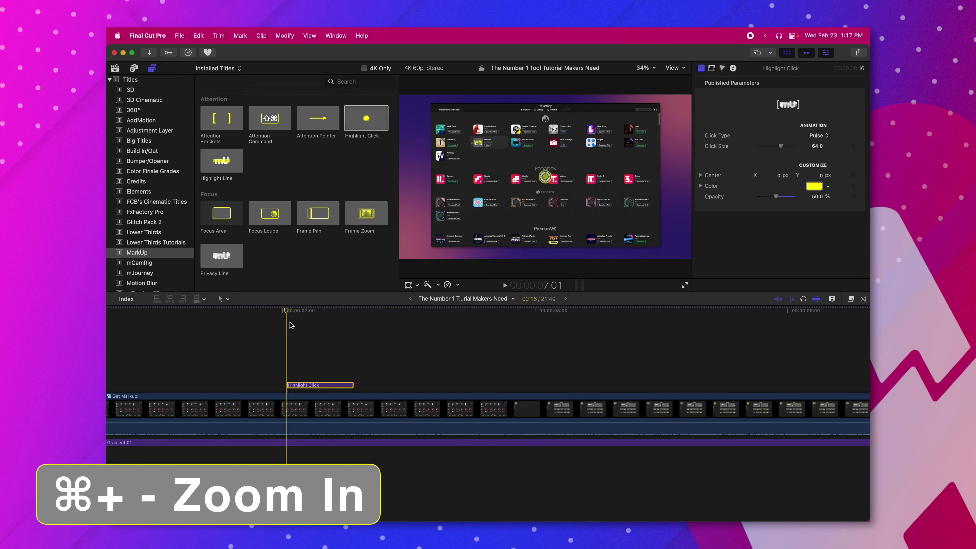
Place the Highlight Click pulse over the MarkUp app icon and turn it red.
drag(543, 177, 459, 150)
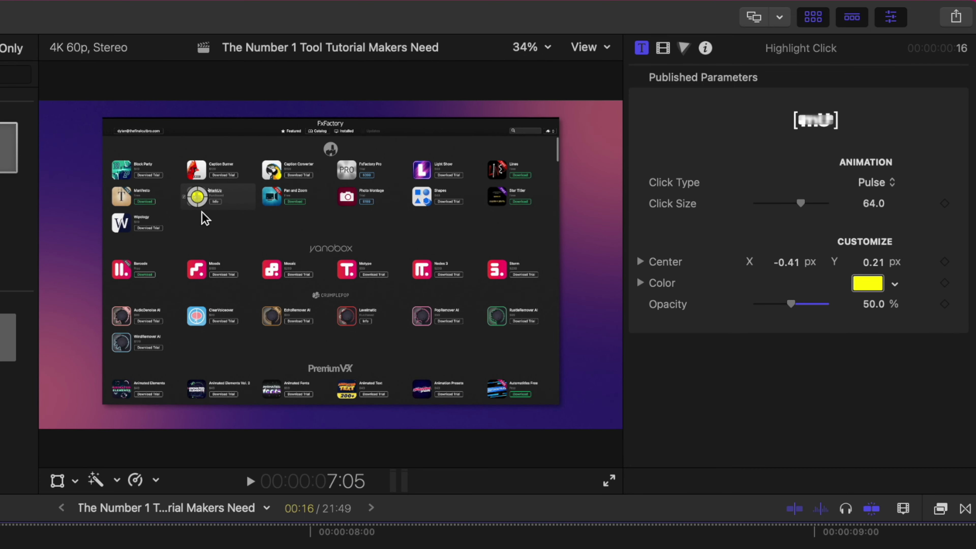
drag(203, 216, 198, 241)
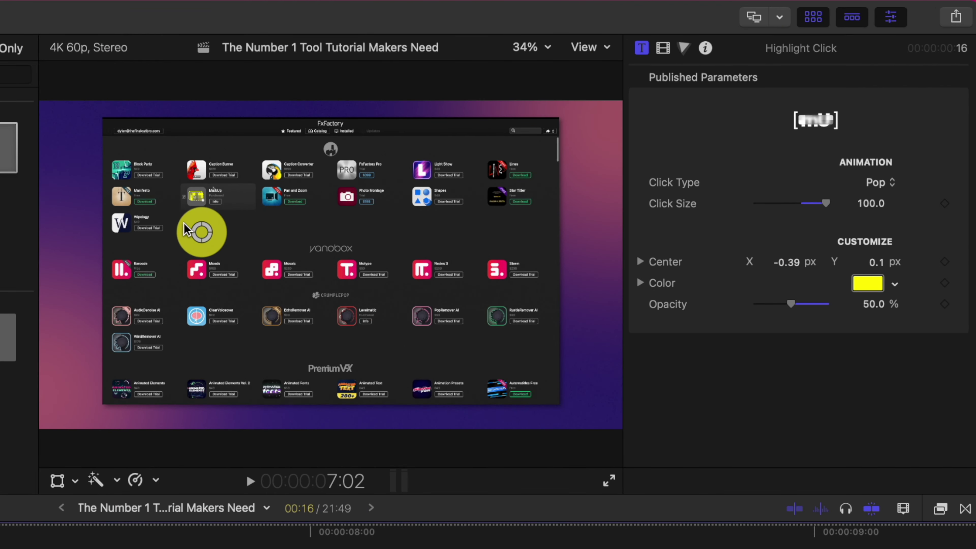
drag(203, 237, 216, 198)
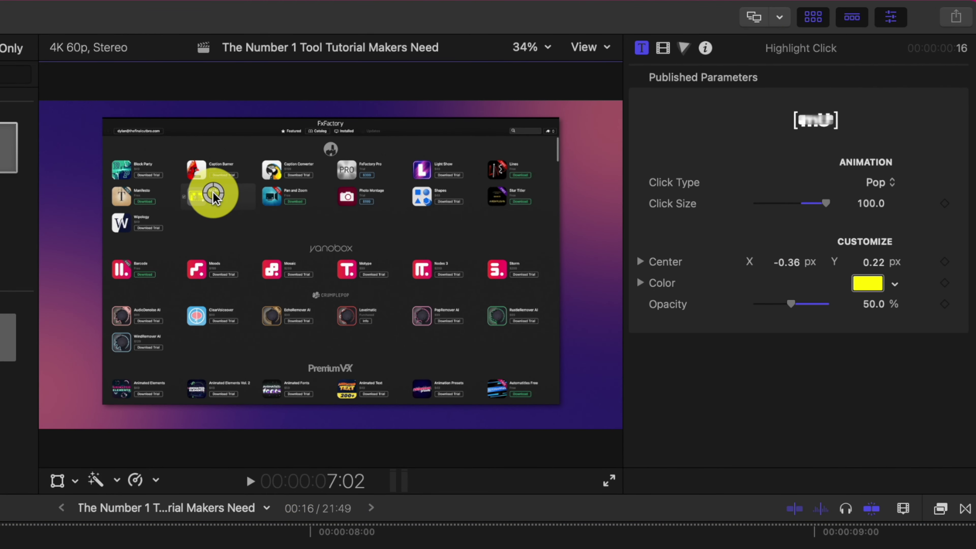
click(856, 283)
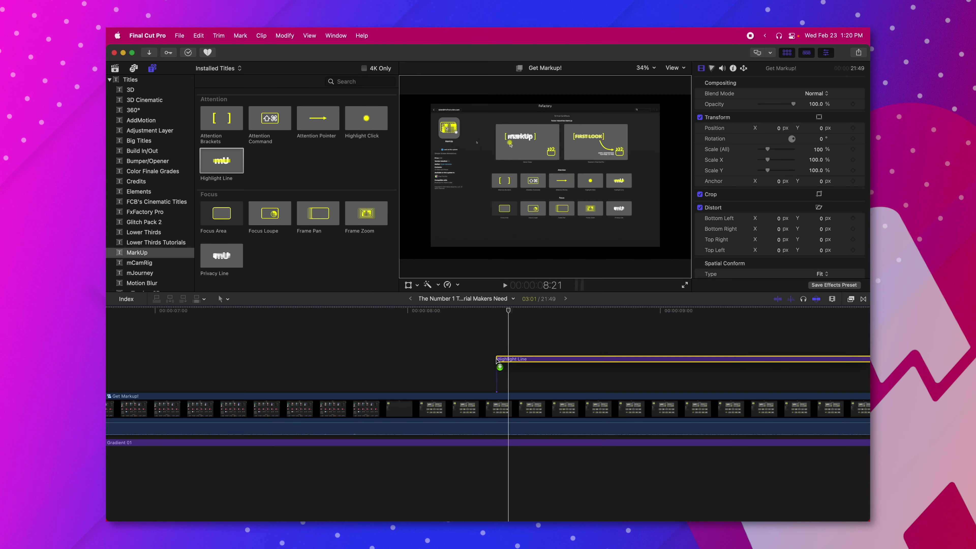
Add a Highlight Line title and move it right along the Attention row.
key(q)
scroll(562, 365, right, 3)
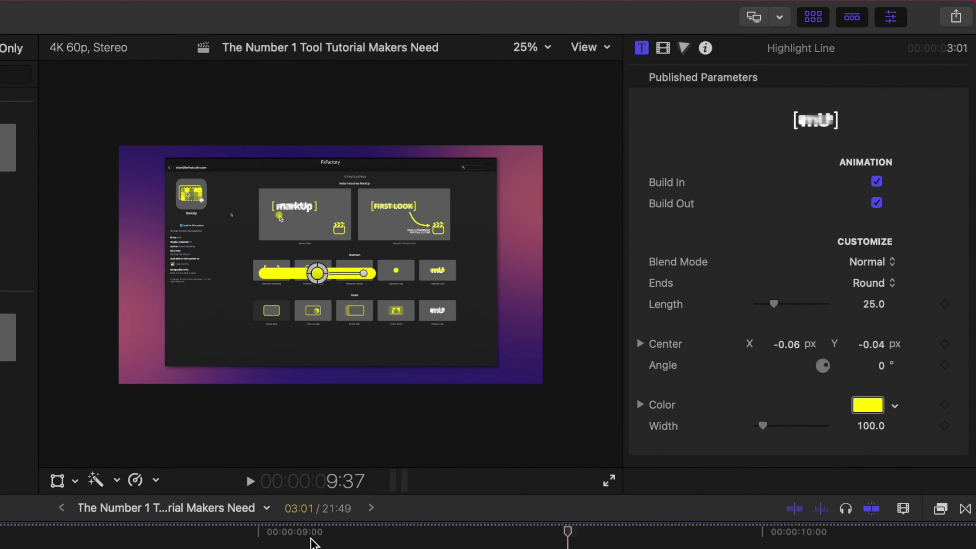
scroll(346, 539, right, 4)
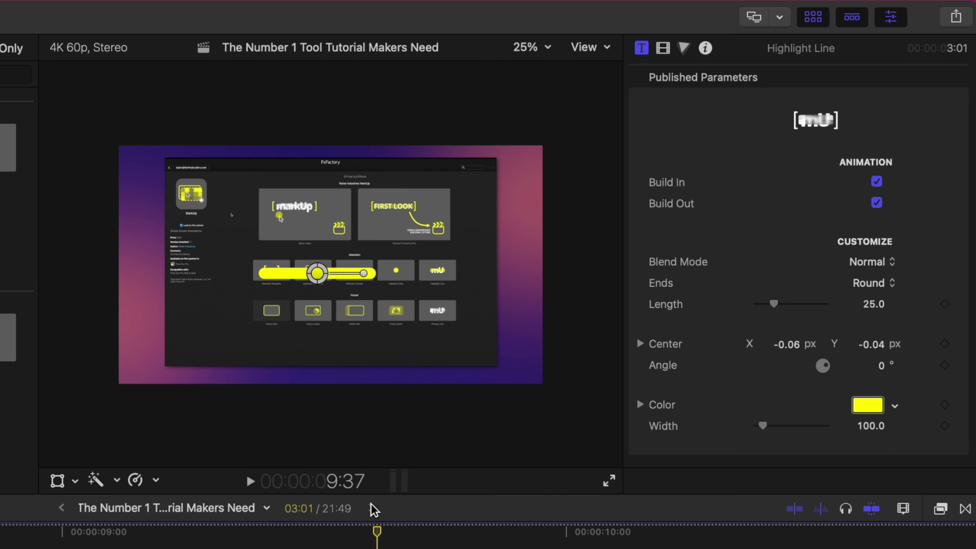
drag(318, 273, 359, 270)
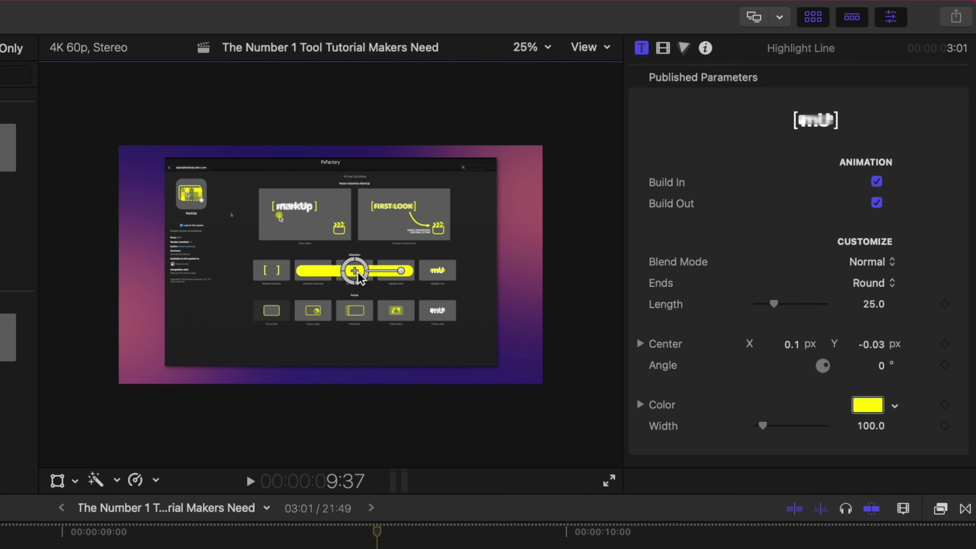
Set the line's Length to 50, Width to 209.2 and Overlay blend mode, then preview it.
drag(879, 312, 853, 312)
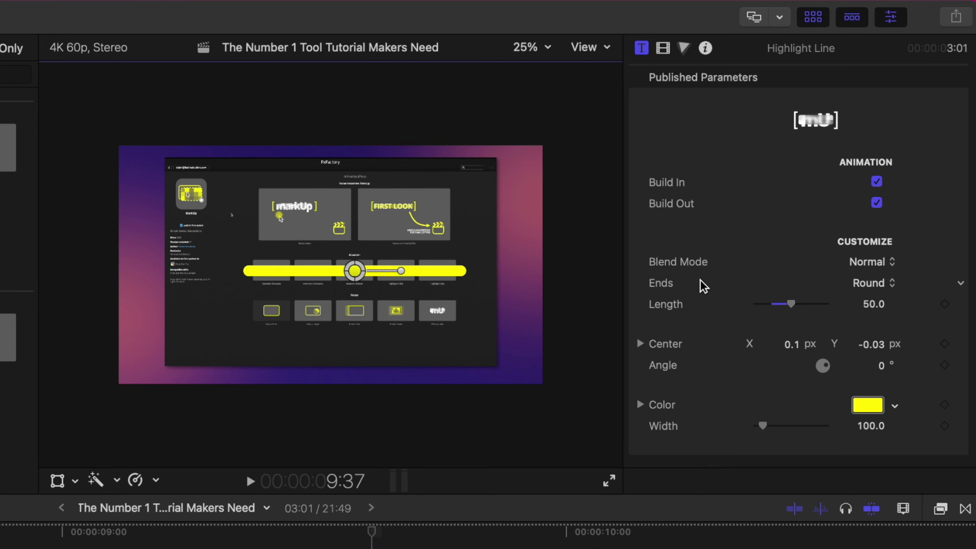
mouse_move(868, 434)
mouse_down()
mouse_move(867, 403)
mouse_move(868, 423)
mouse_up()
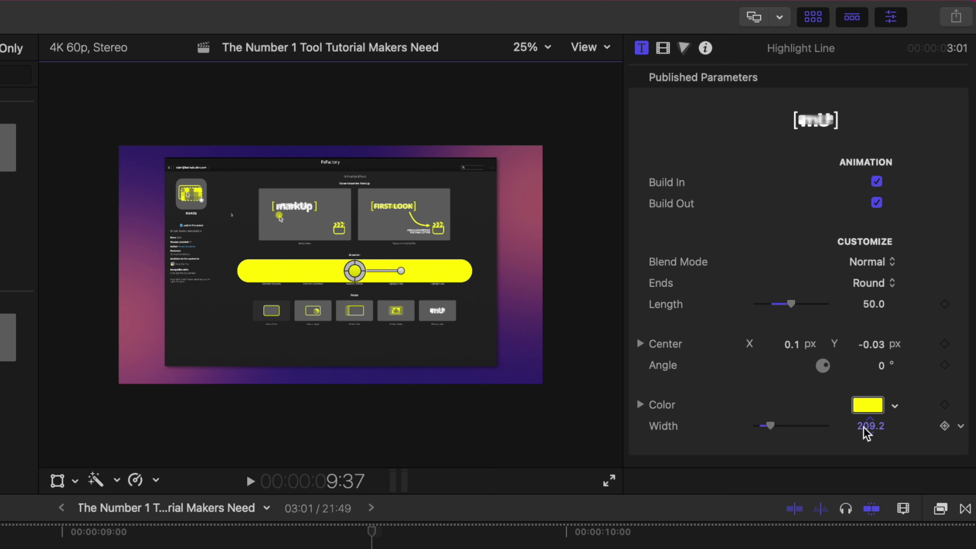
click(864, 263)
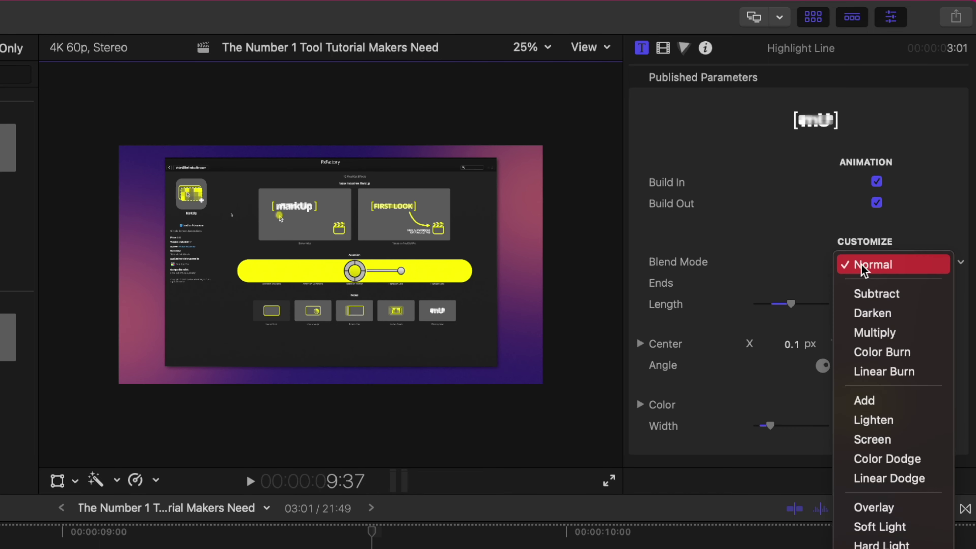
click(869, 511)
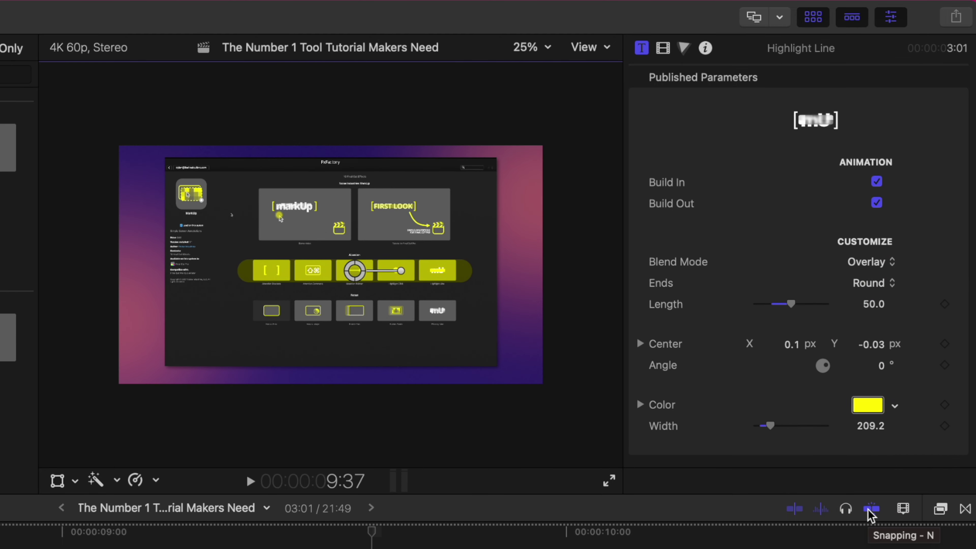
key(shift+question)
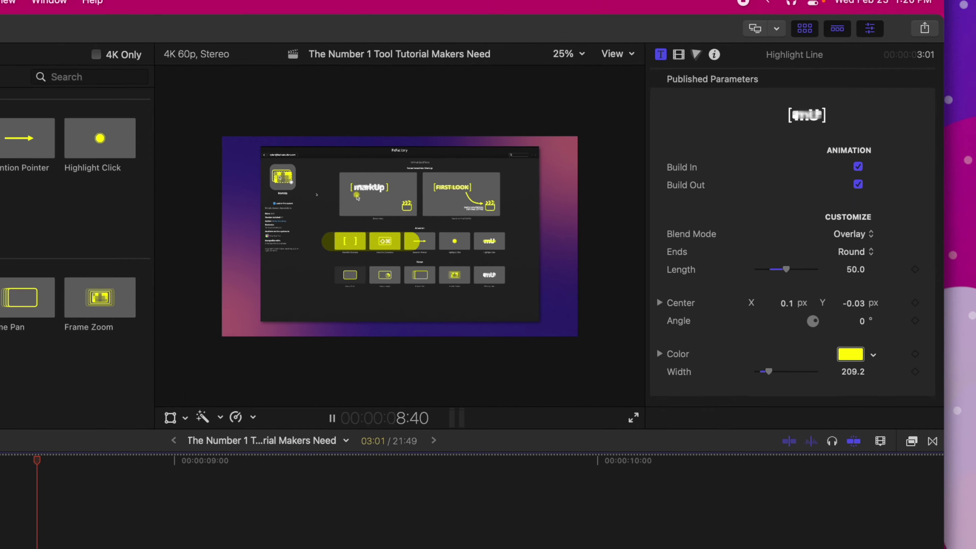
Switch the Highlight Line's Ends from Round to Square and preview the squared-off band.
key(space)
click(855, 252)
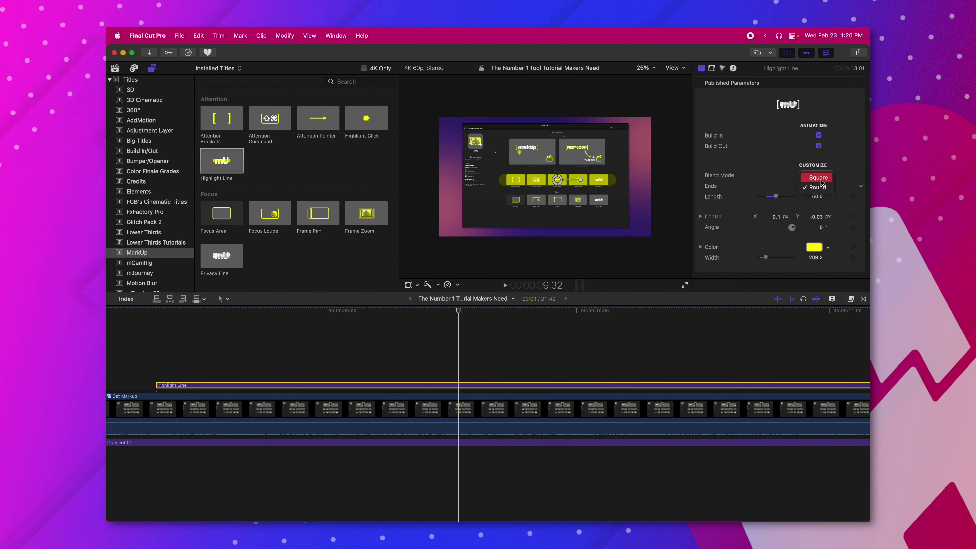
click(821, 179)
key(shift+question)
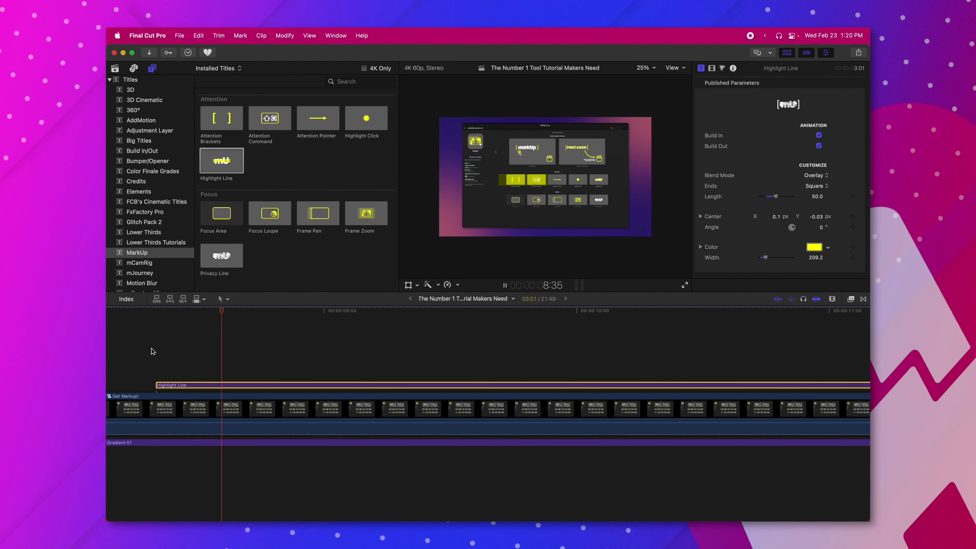
key(space)
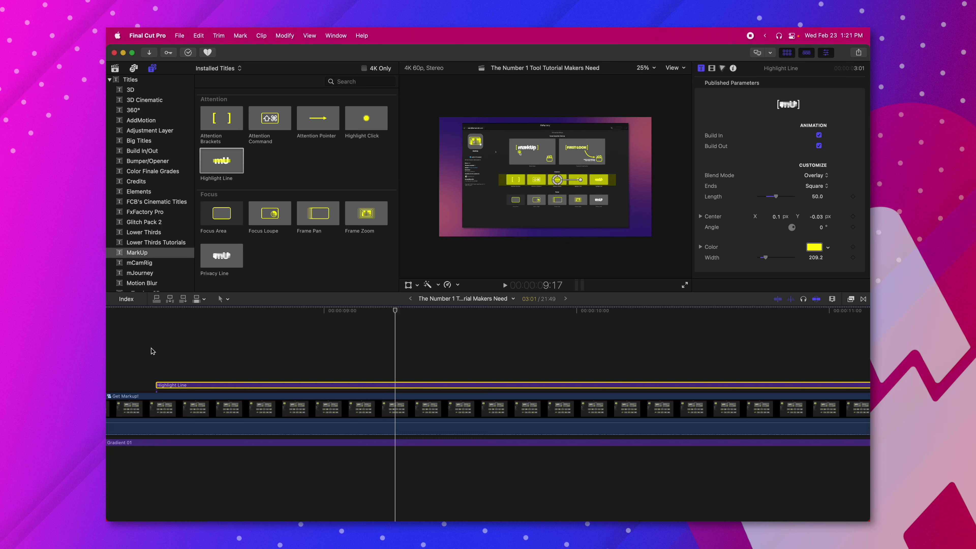